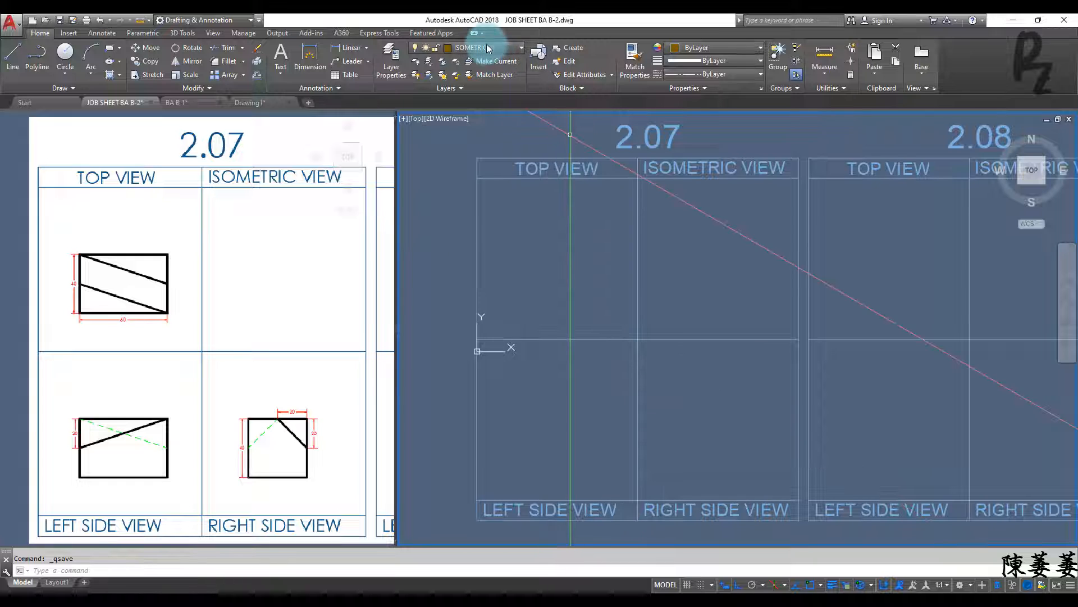
- Make TOP VIEW the current layer and switch the drafting mode from isometric to orthographic
click(483, 45)
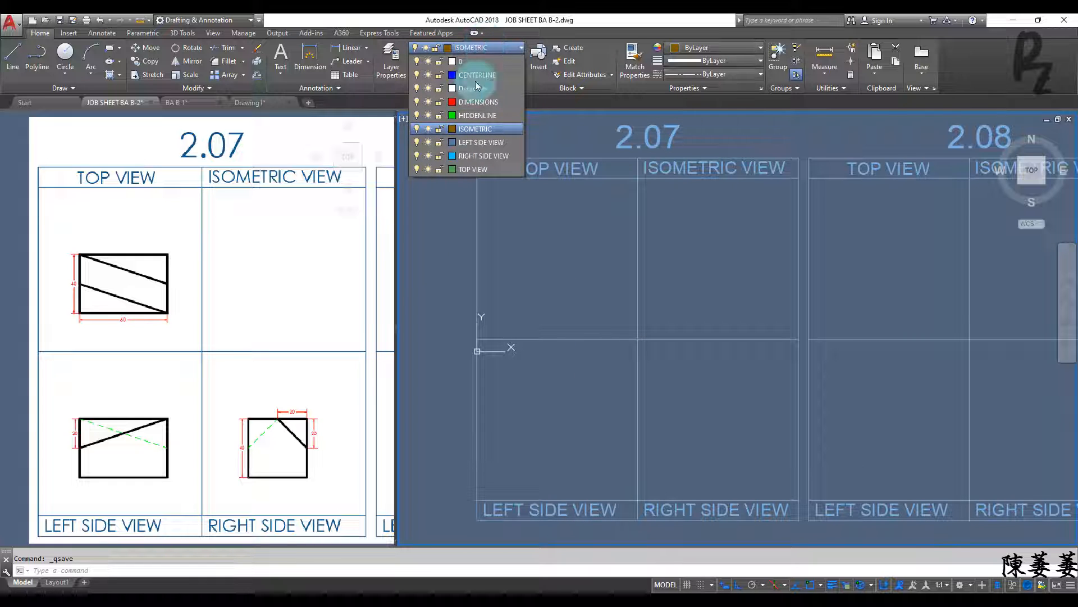
click(464, 169)
click(775, 586)
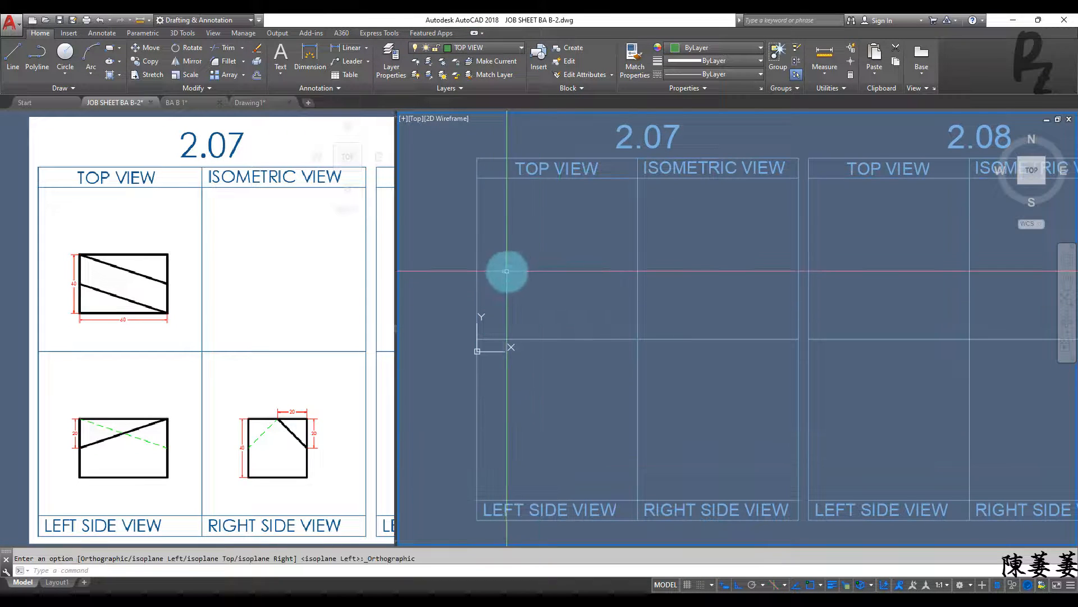
- Draw a rectangle 60 long and 40 wide in the top view cell of sheet 2.07
scroll(523, 284, up, 2)
middle_drag(523, 285, 542, 344)
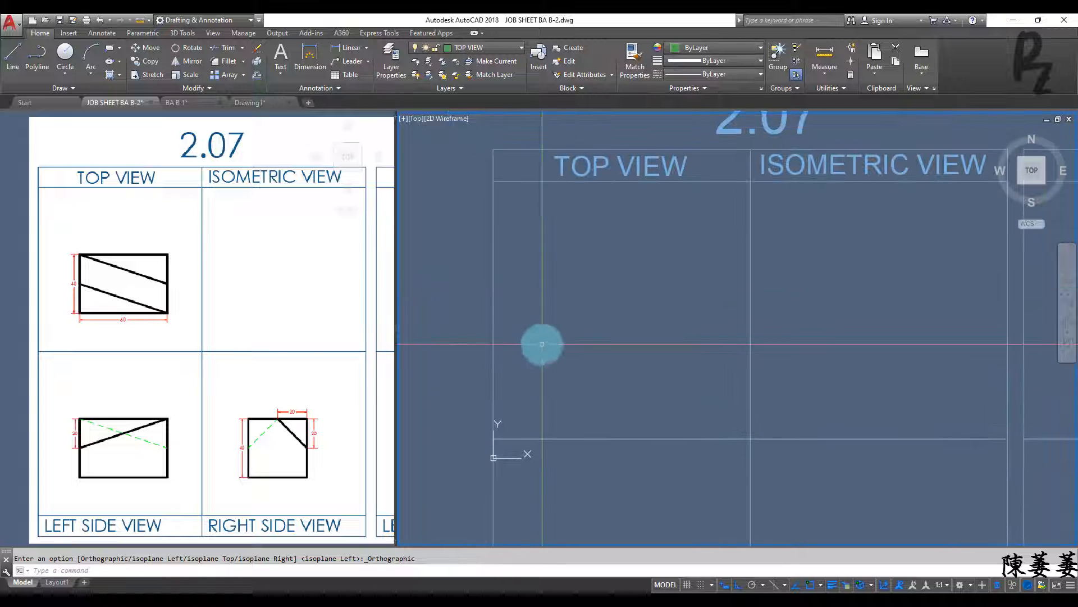
click(54, 304)
scroll(96, 313, up, 2)
middle_drag(120, 323, 159, 344)
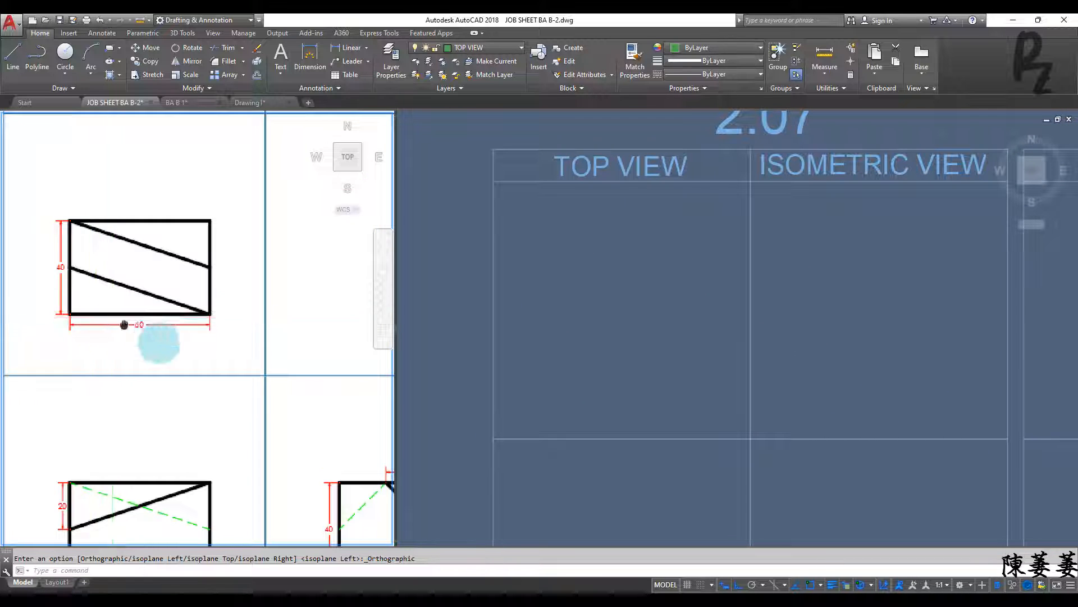
click(538, 335)
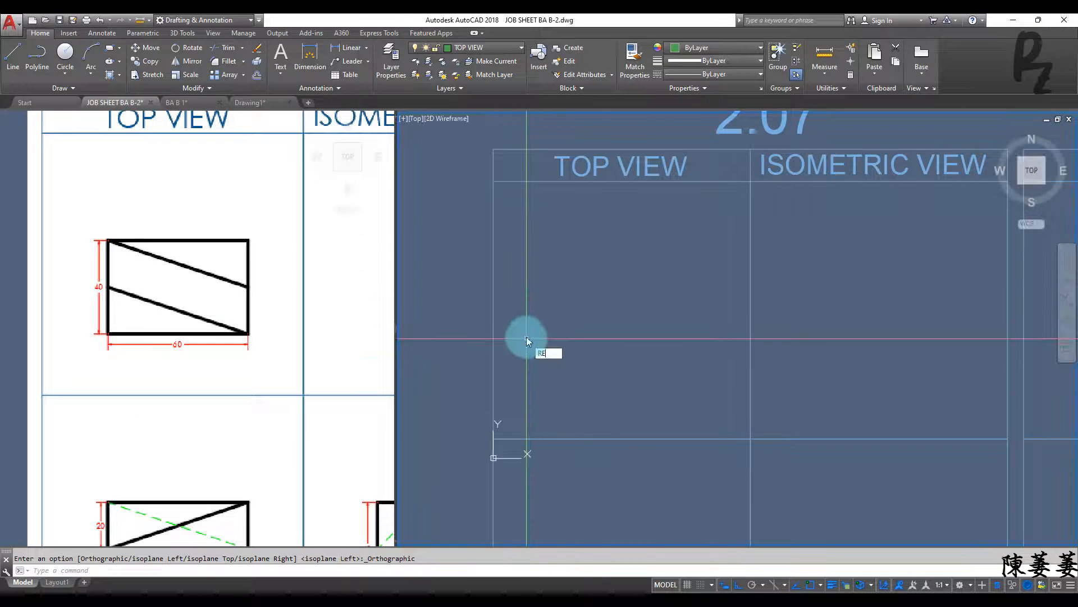
text(REC)
key(Return)
click(553, 368)
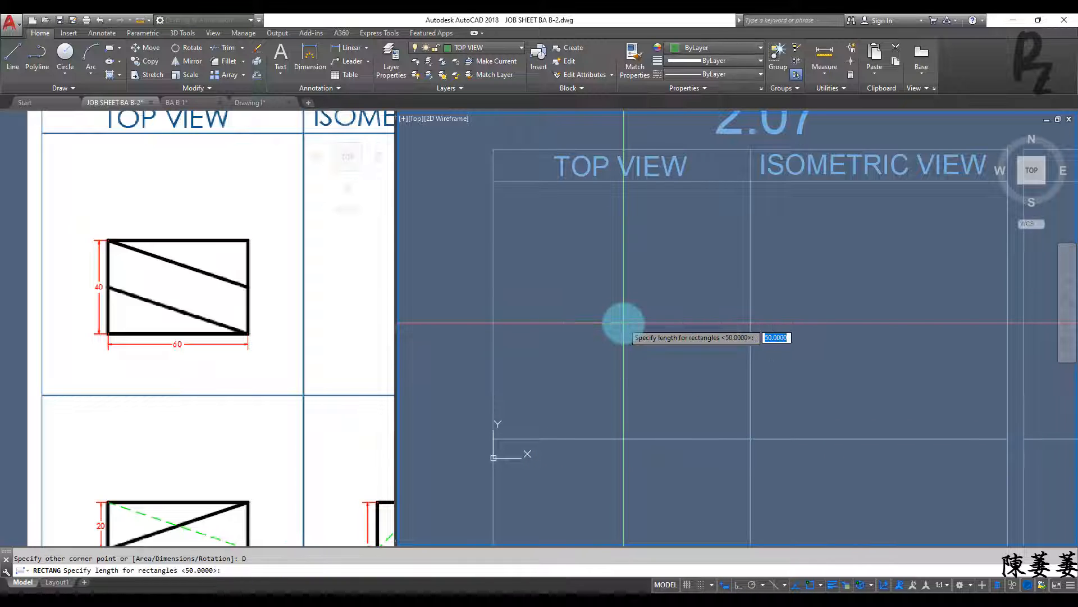
text(60)
key(Return)
text(4)
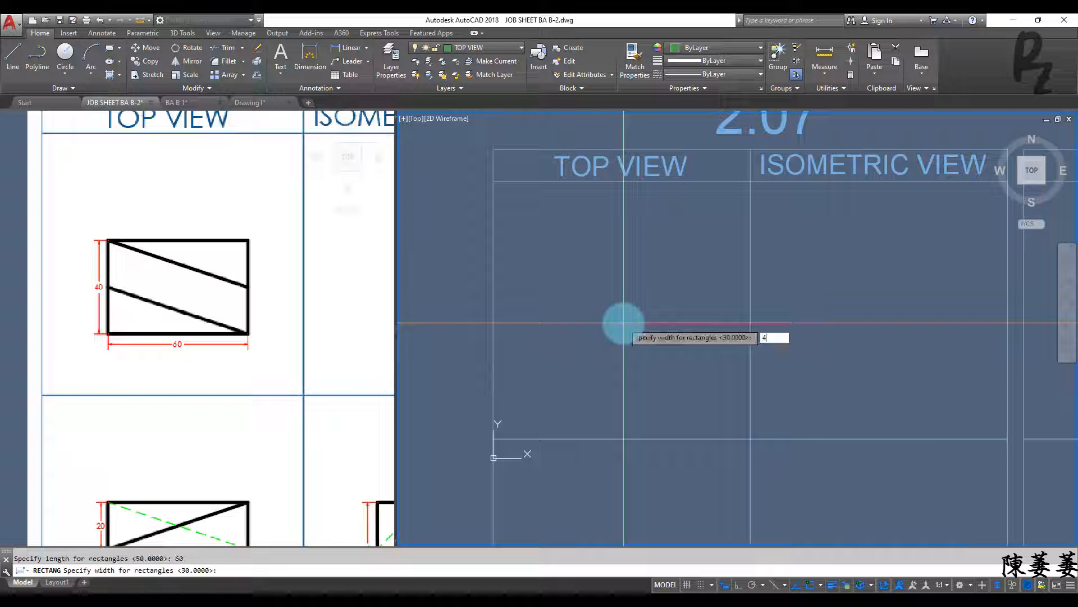
click(623, 322)
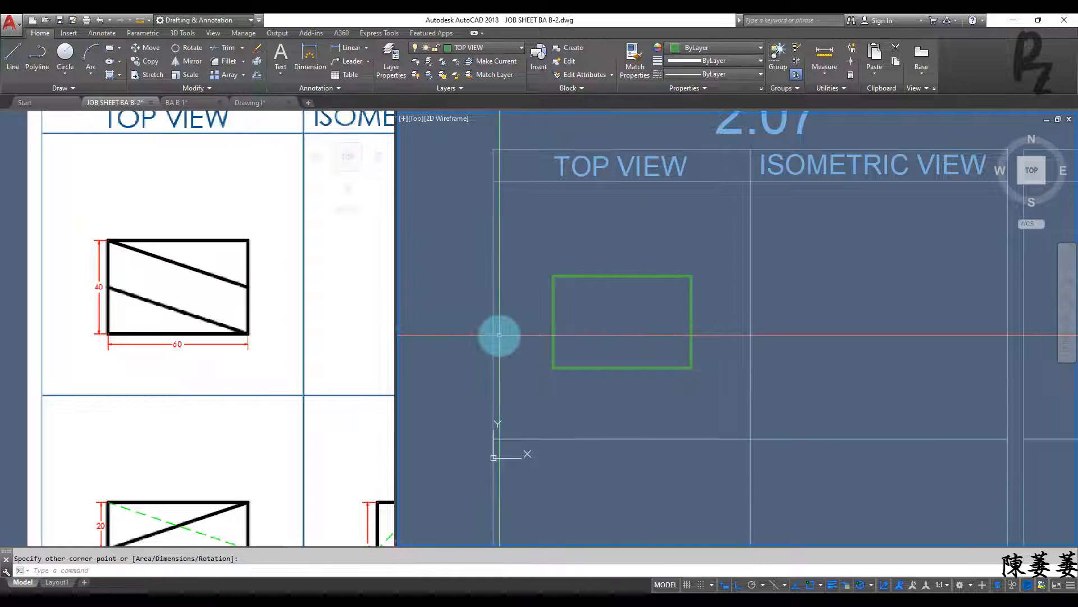
- Draw two parallel diagonals in the rectangle: left edge midpoint to lower-right corner, and upper-left corner to right edge midpoint
text(l)
key(Return)
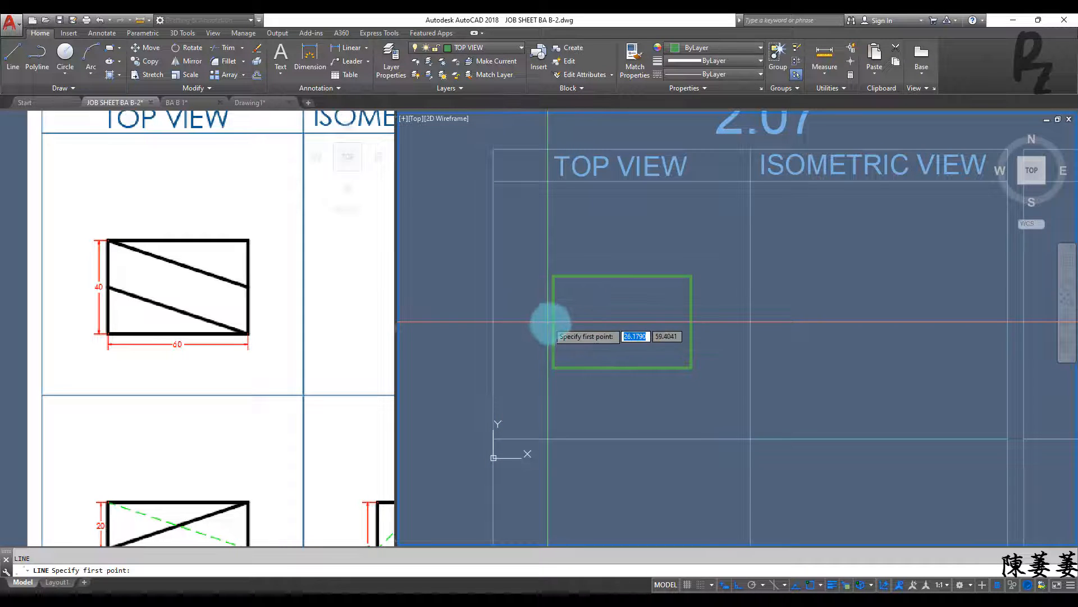
click(555, 321)
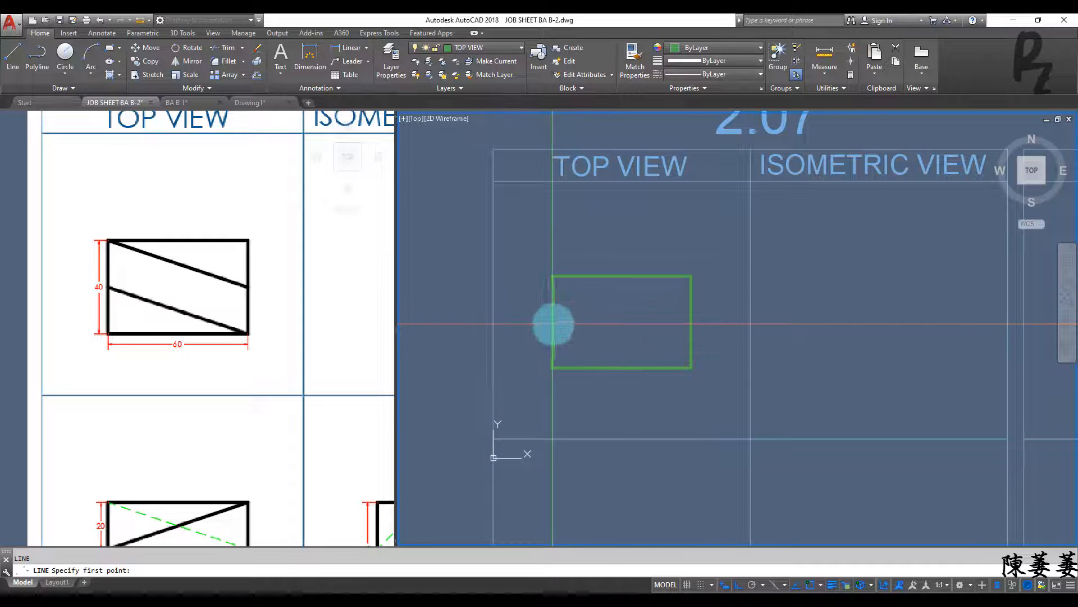
click(691, 368)
key(Return)
key(Return)
click(555, 276)
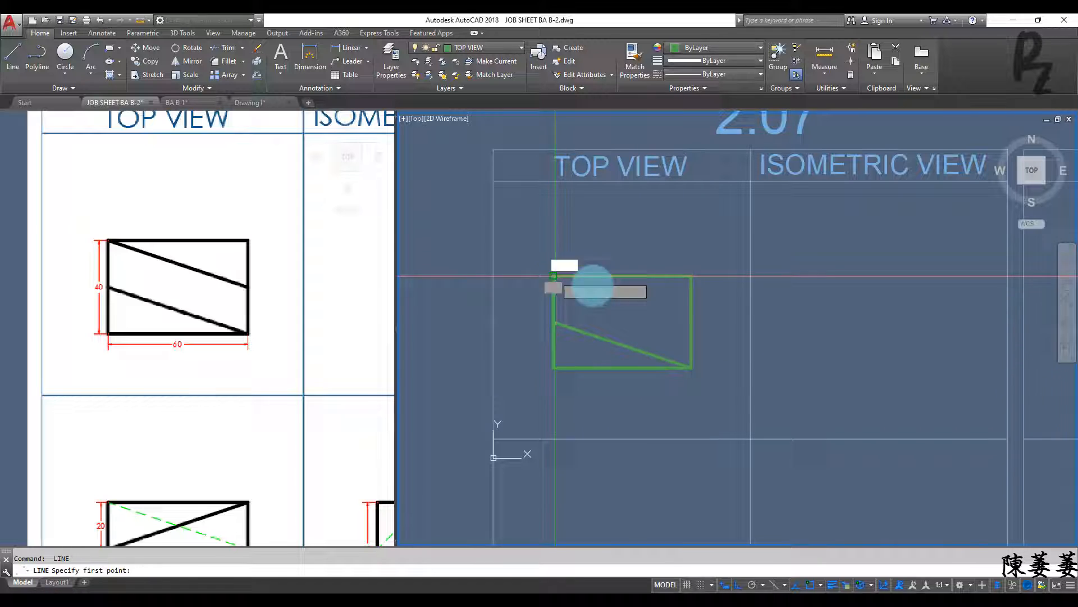
click(692, 321)
key(Return)
- On the LEFT SIDE VIEW layer, draw a line down from the top view's lower-left corner and continue it into a 60 by 40 outline
middle_drag(662, 397, 628, 236)
click(472, 49)
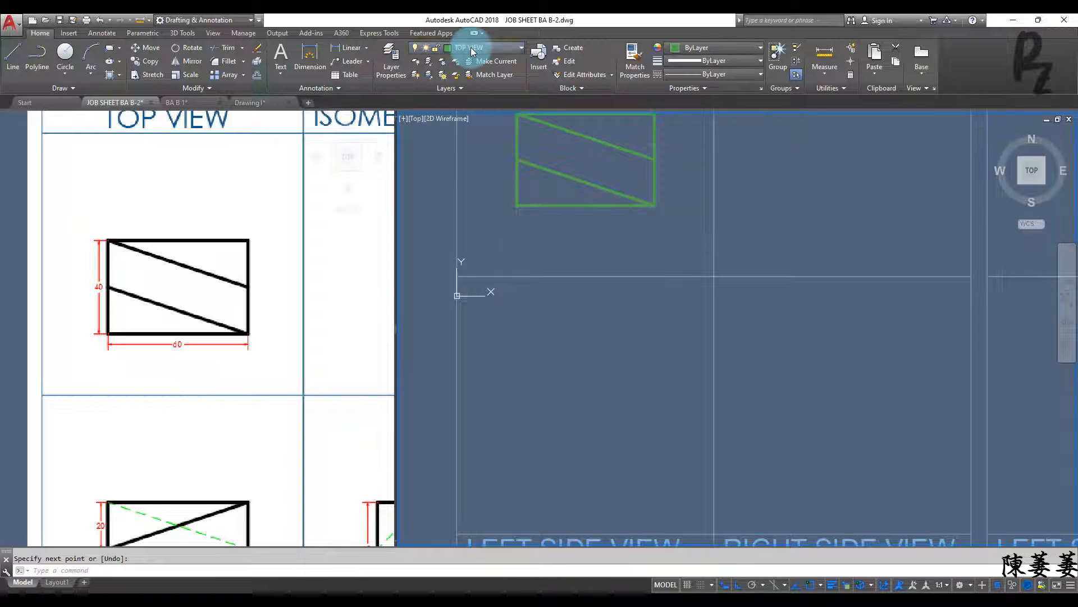
click(475, 144)
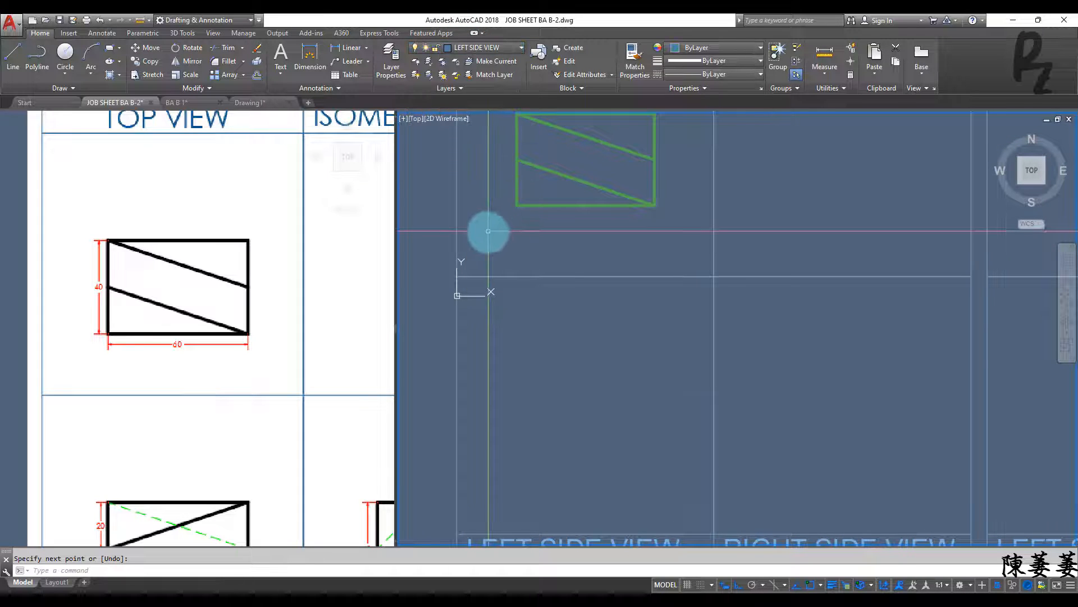
key(Return)
click(517, 206)
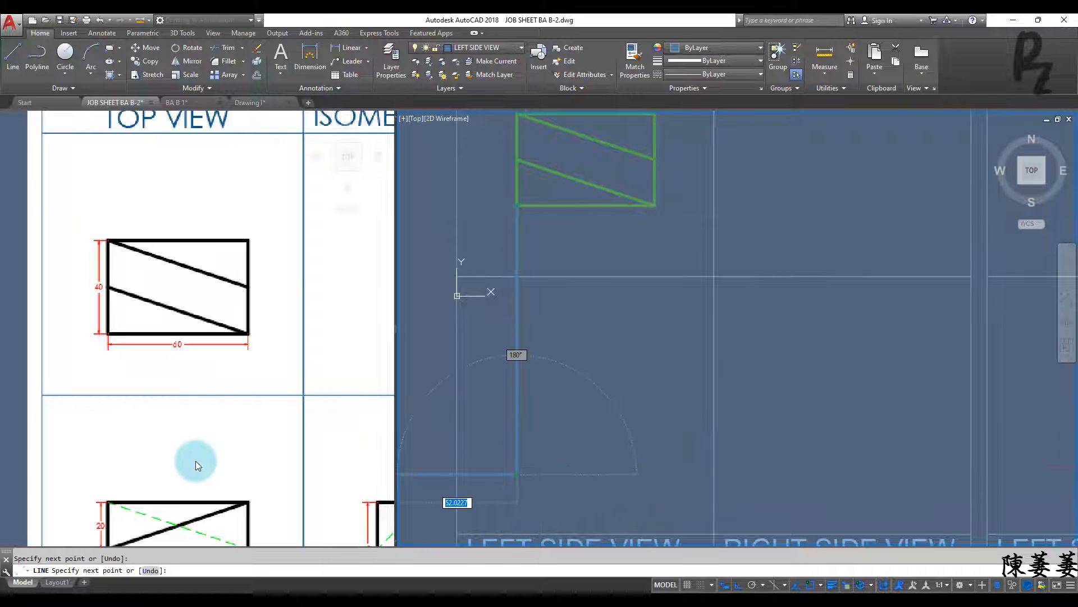
middle_drag(196, 463, 197, 342)
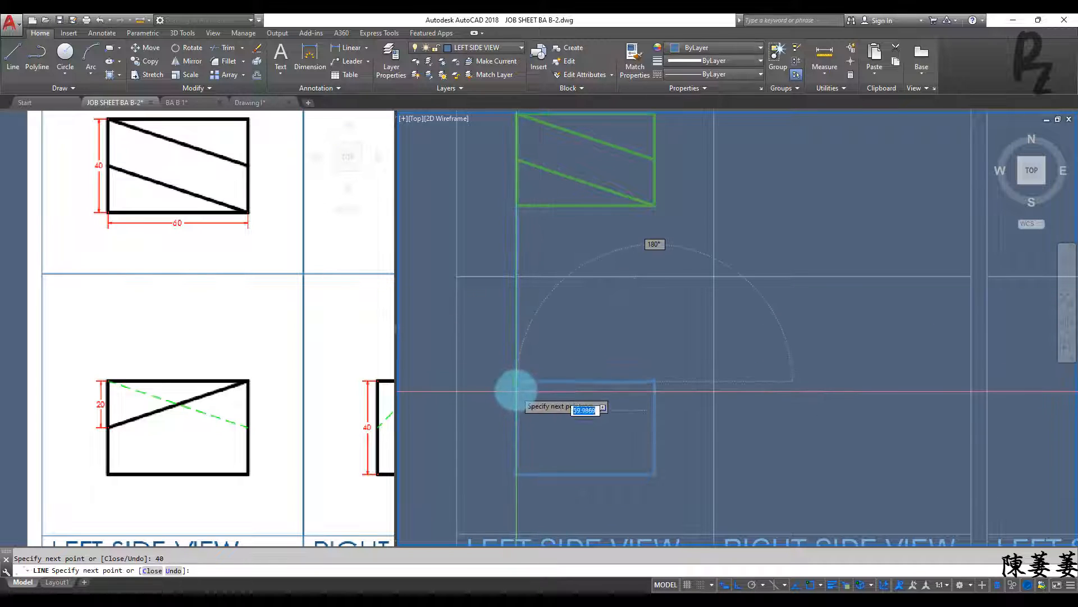
key(Escape)
- Trim the projection line above the left side view outline, using the outline's top edge as the cutting edge
text(tr)
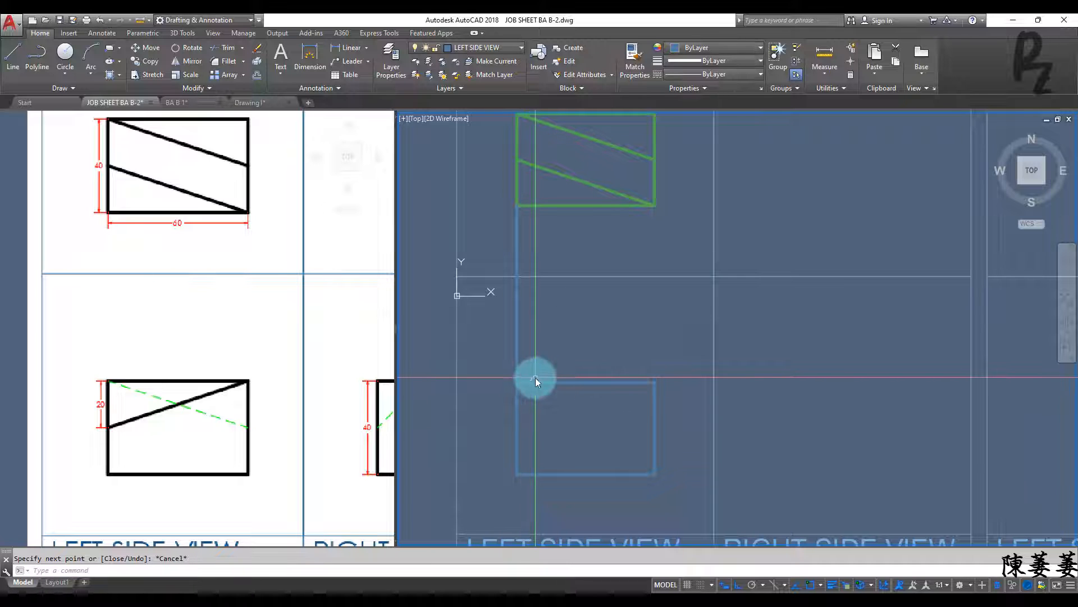
key(Return)
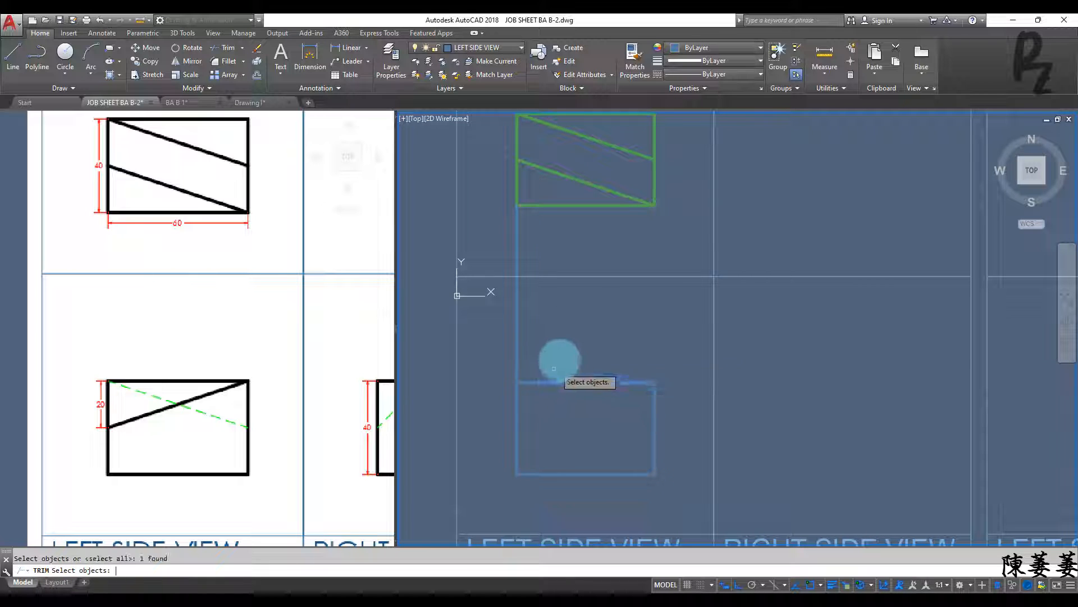
key(Return)
click(516, 353)
key(Escape)
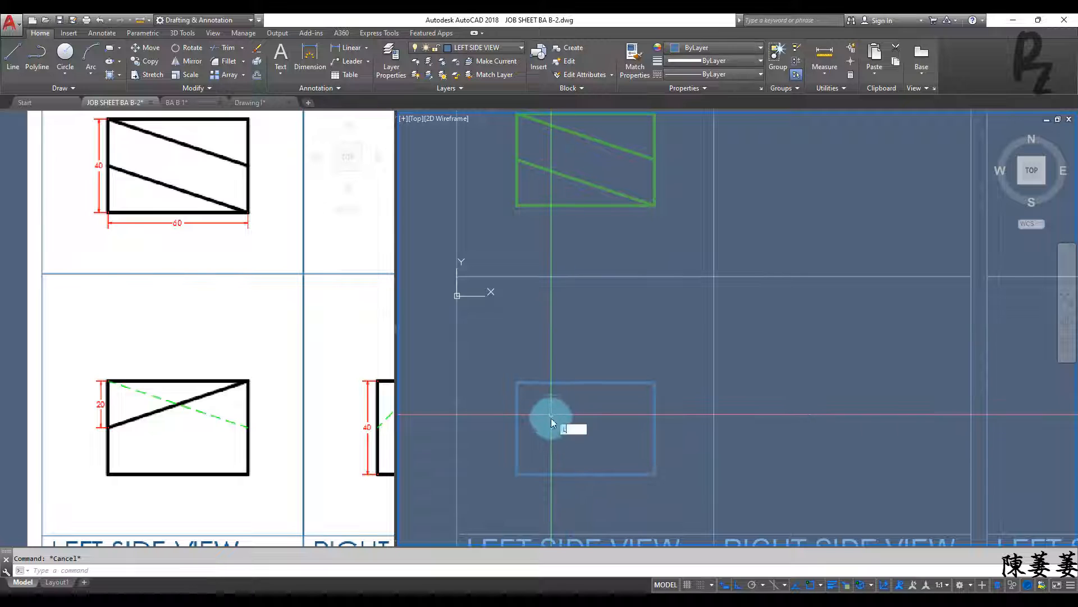
- Draw two crossing diagonals in the left side view, each joining a side edge's midpoint to the opposite upper corner
text(L)
key(Return)
click(516, 428)
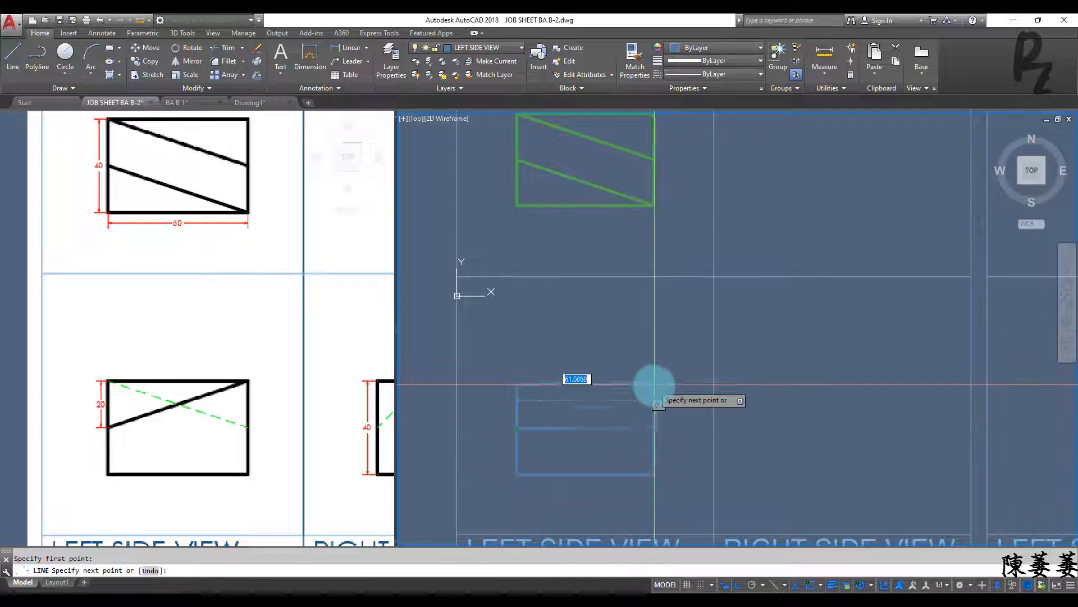
click(653, 384)
key(Return)
key(Return)
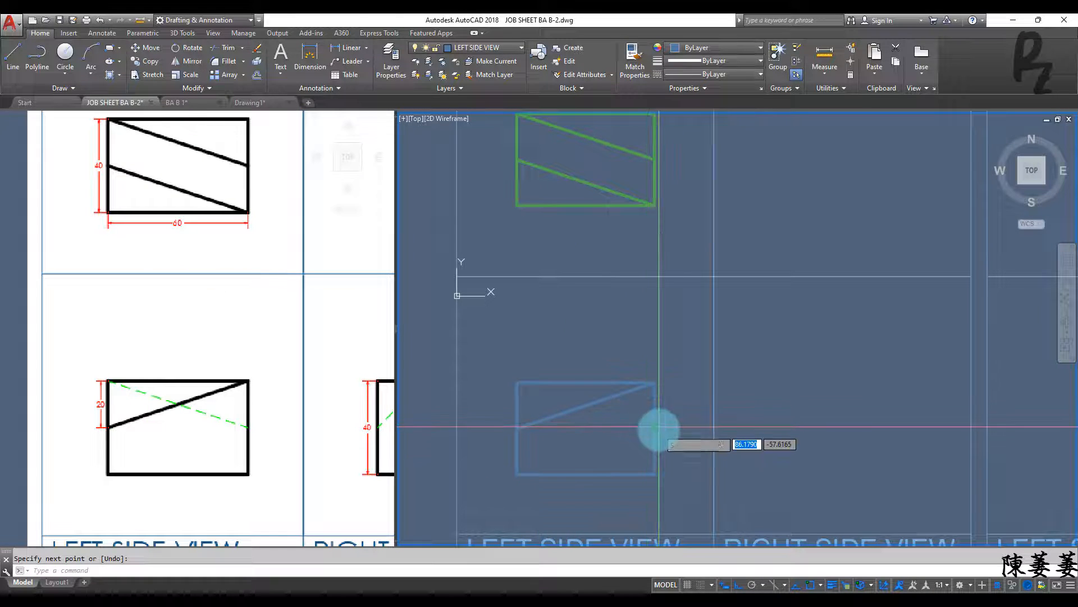
click(516, 382)
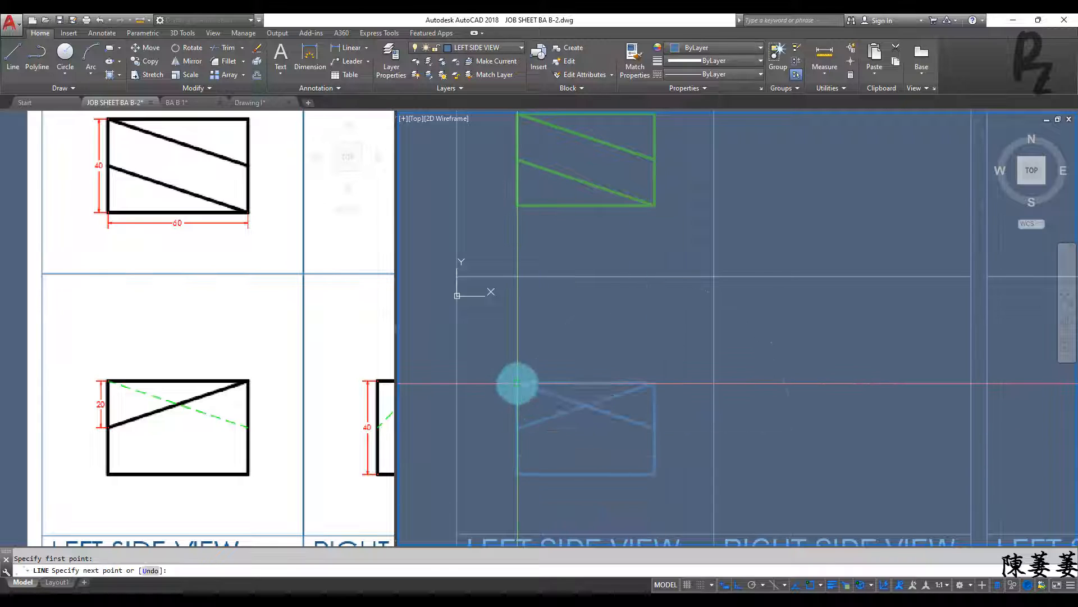
click(654, 428)
key(Escape)
- Move the diagonal starting at the left side view's upper-left corner to the HIDDENLINE layer
click(631, 407)
click(599, 424)
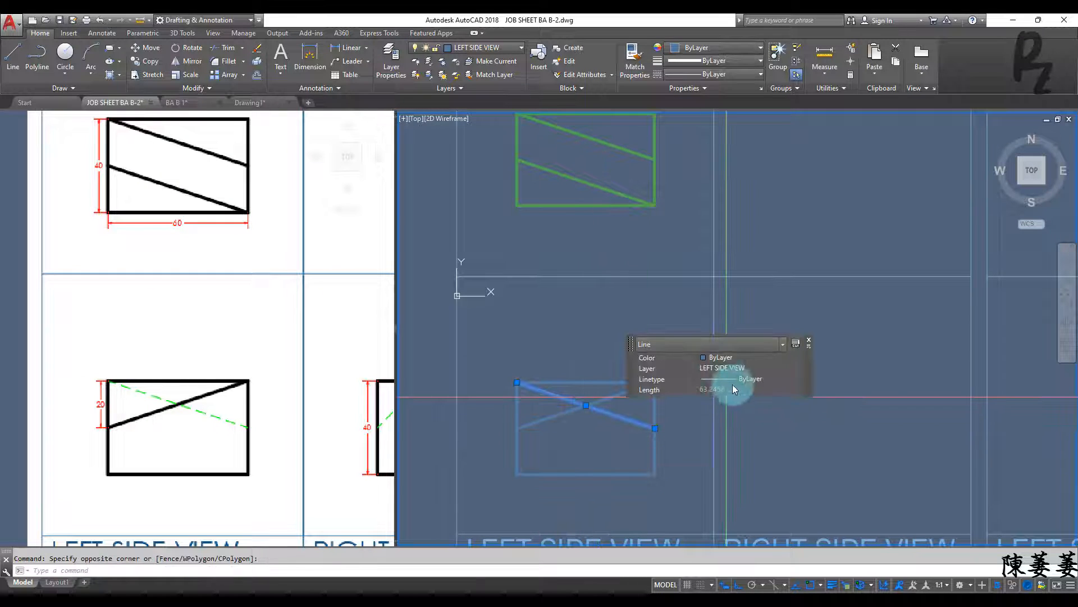
click(725, 368)
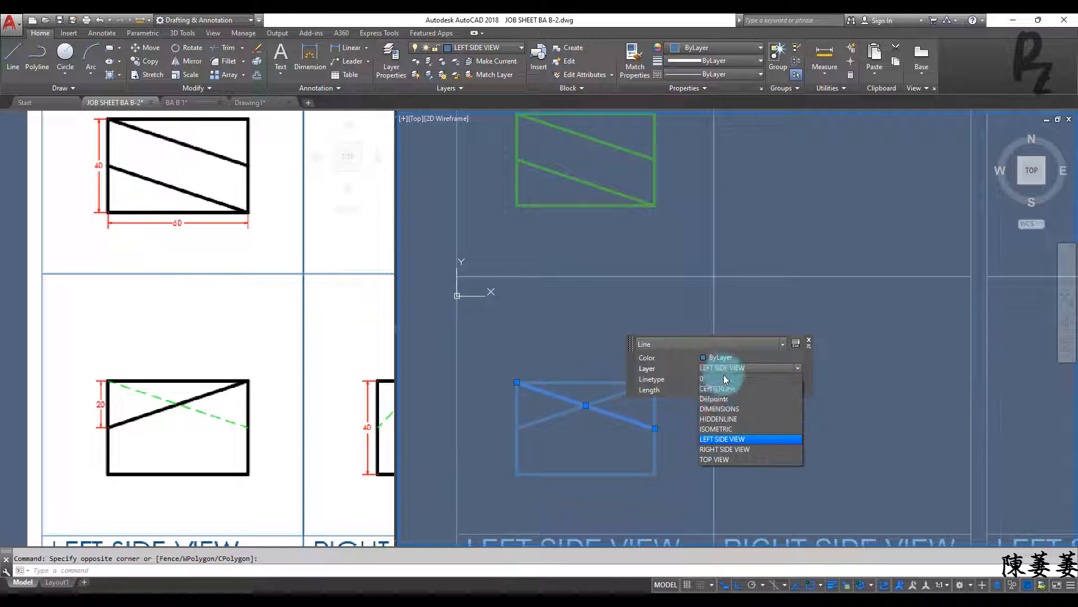
click(718, 419)
key(Escape)
- Bring the reference right side view into sight and make RIGHT SIDE VIEW the current layer
click(344, 453)
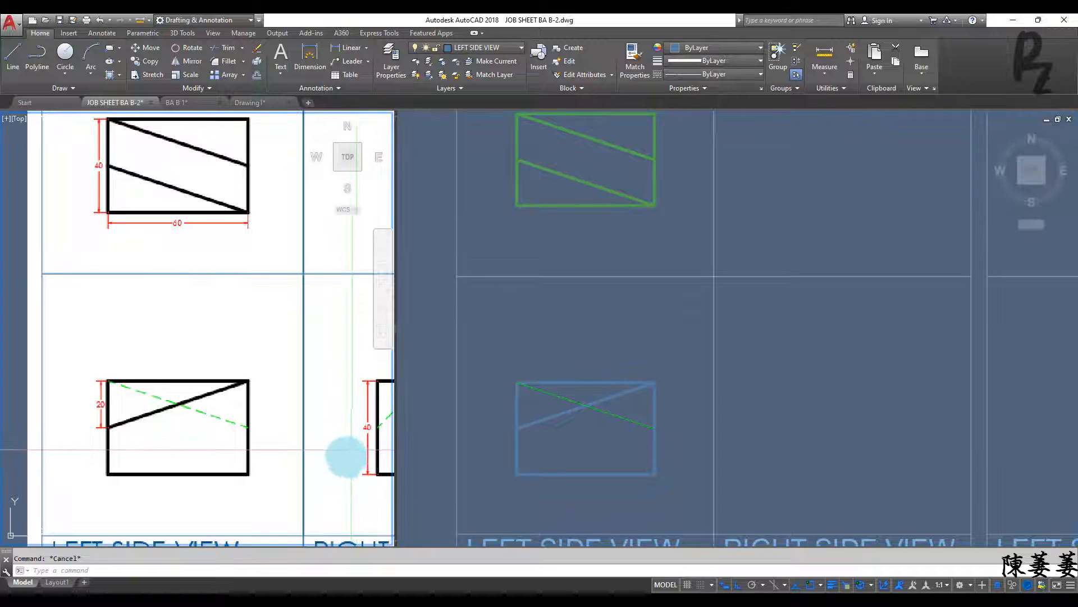
middle_drag(320, 453, 227, 442)
scroll(317, 454, down, 2)
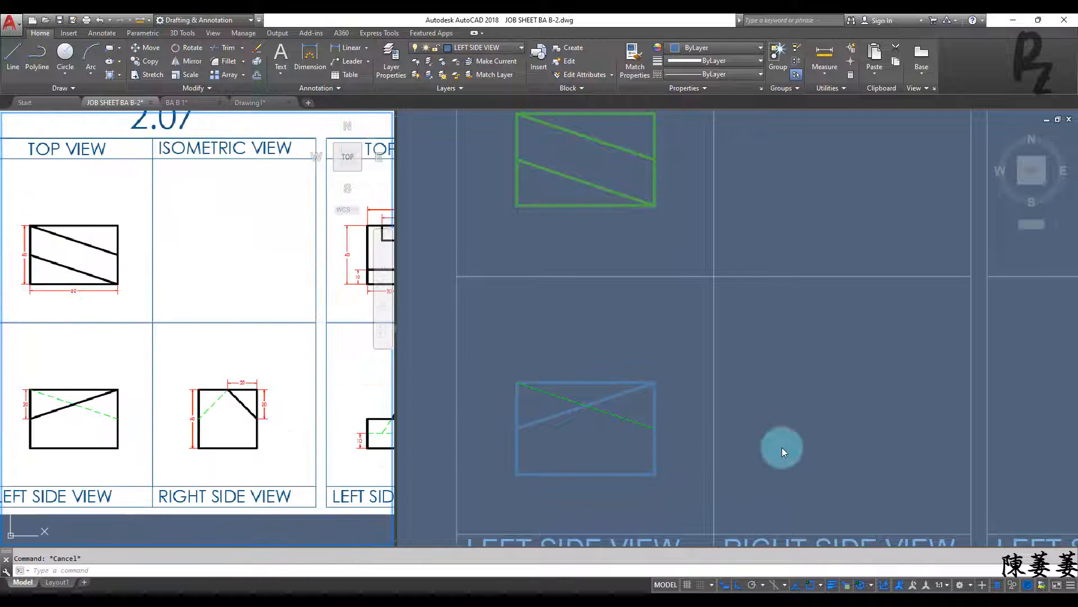
click(781, 448)
click(482, 47)
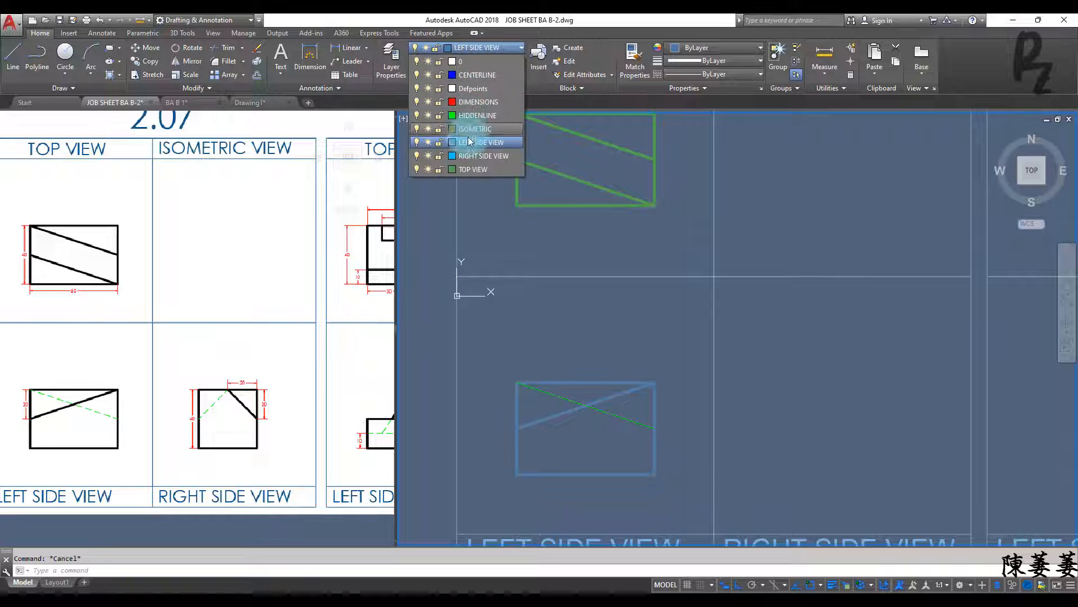
click(466, 158)
- Draw a projection line about 56 long from the left side view's lower-right corner, continuing it into a 40 by 40 square in the right side view cell
middle_drag(688, 405, 567, 304)
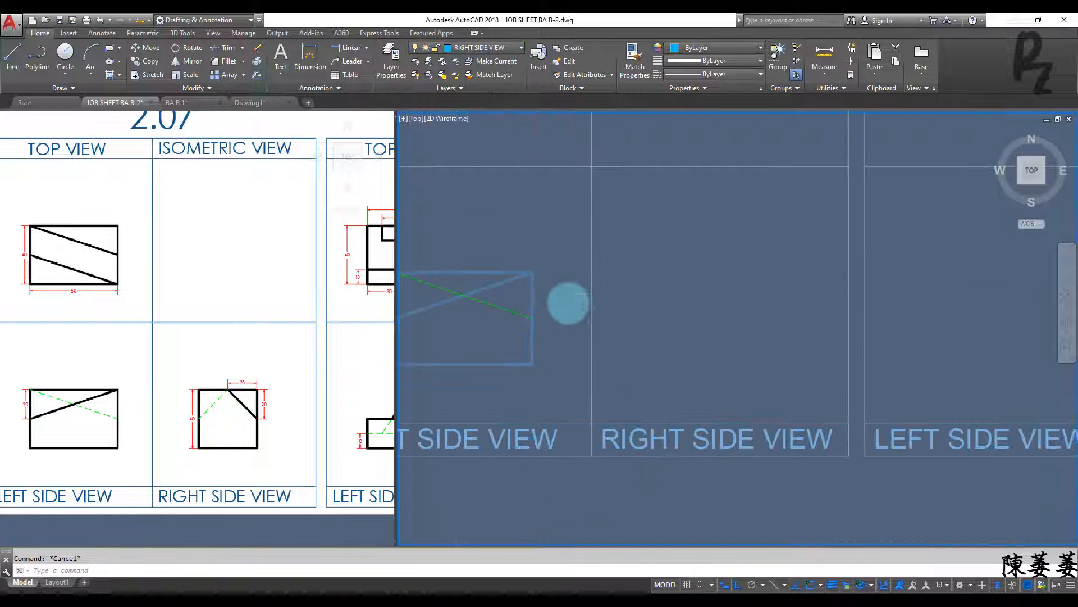
text(l)
key(Return)
click(531, 365)
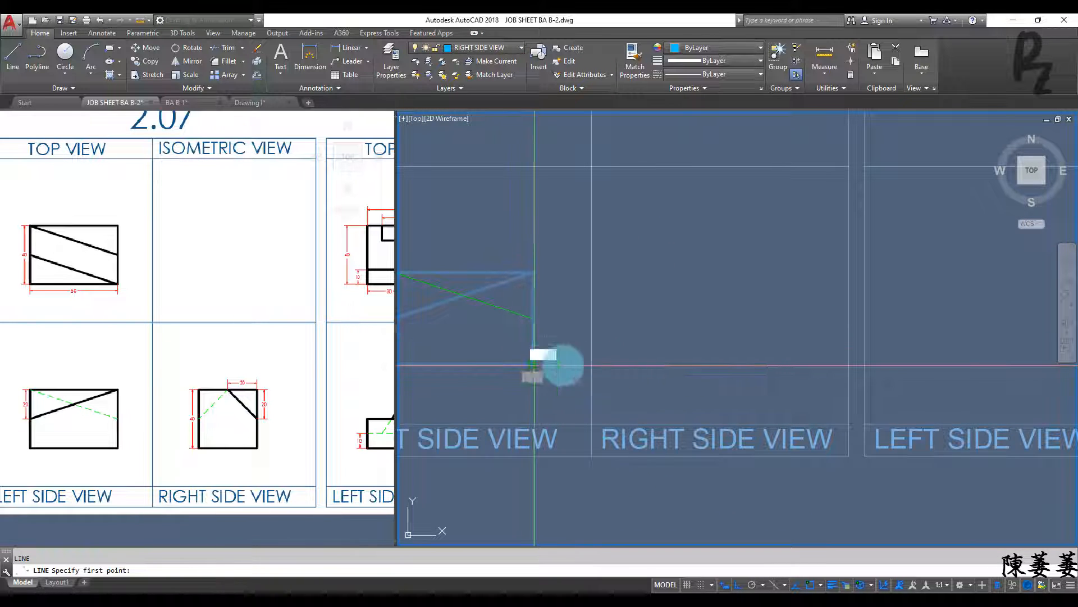
click(660, 365)
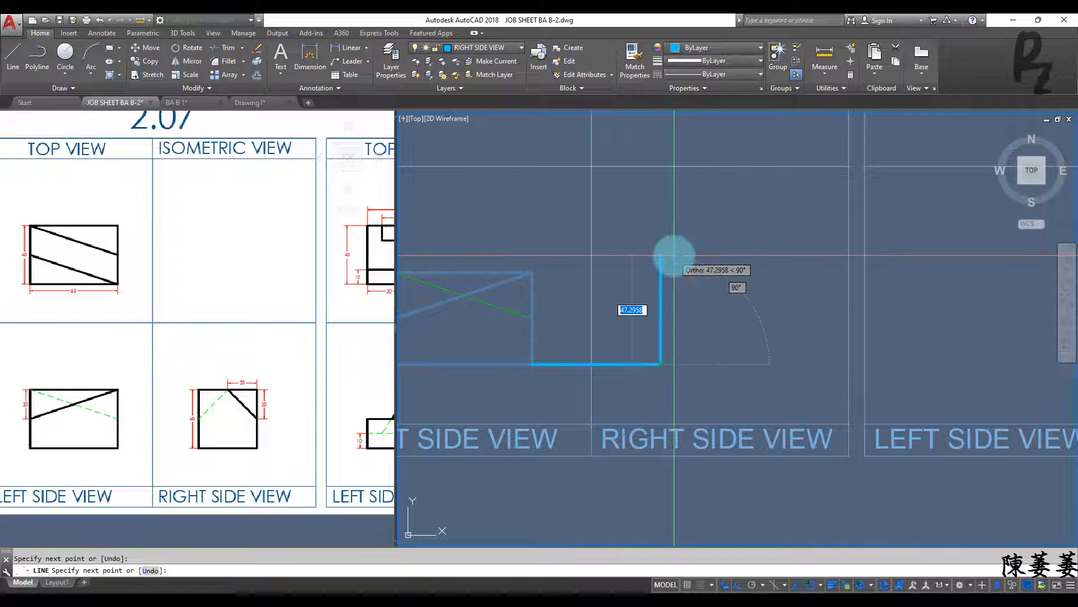
text(40)
key(Return)
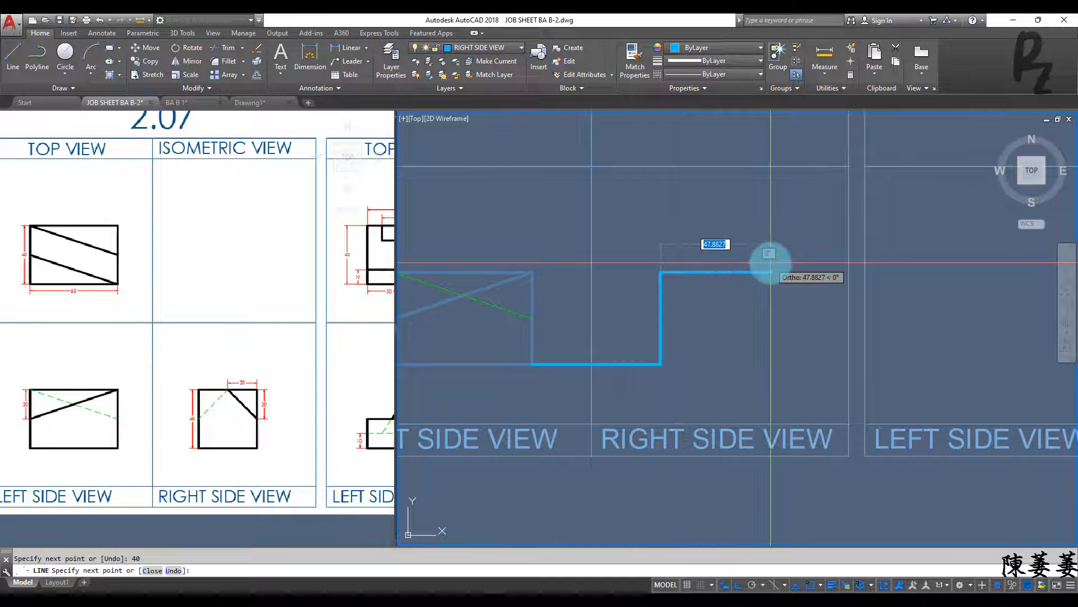
text(40)
key(Return)
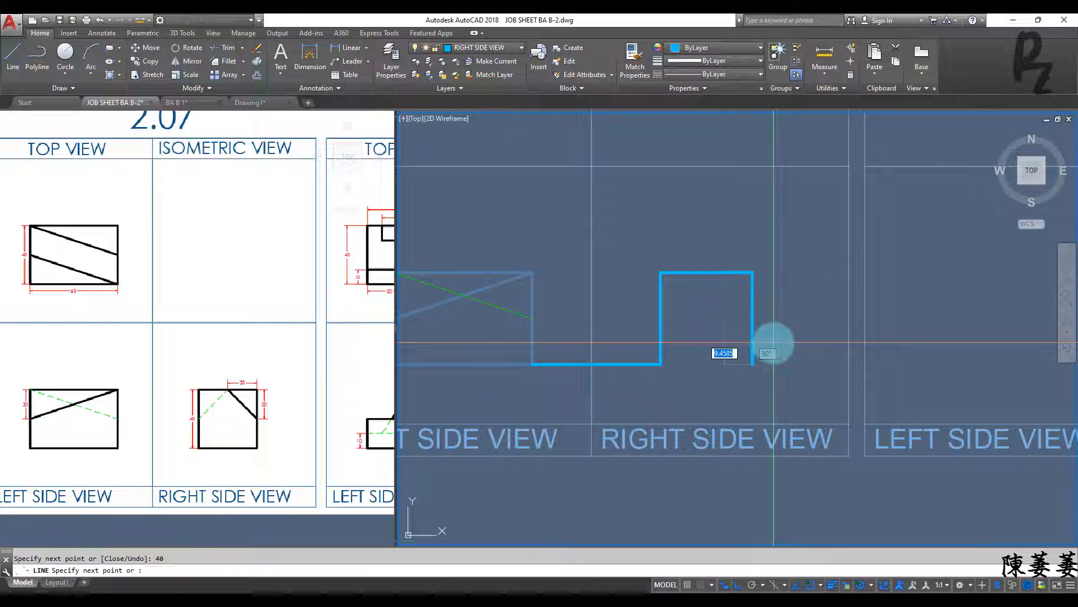
click(769, 344)
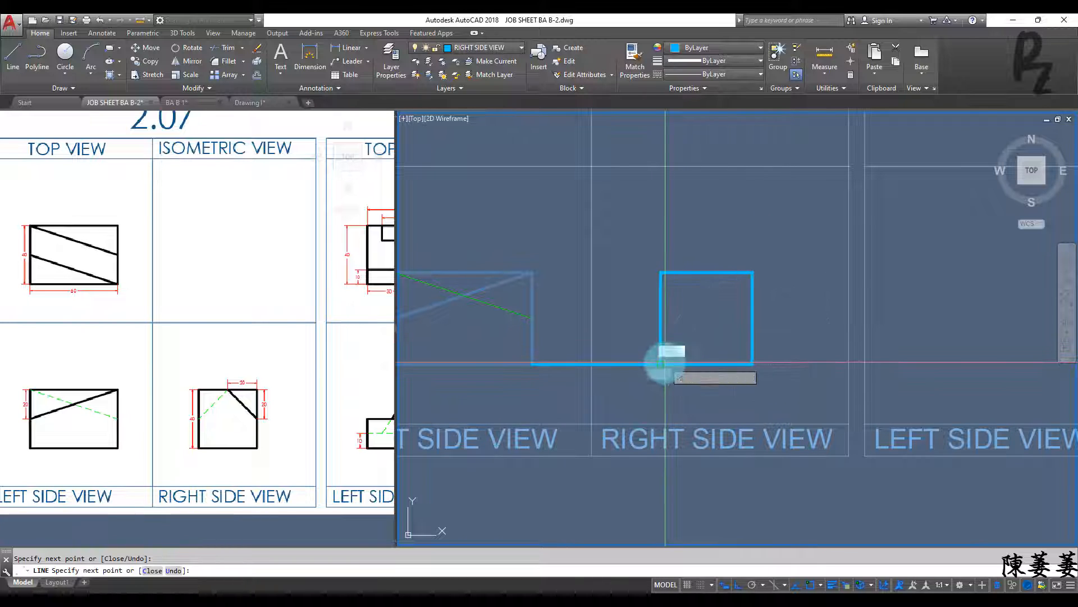
- Delete the horizontal projection line between the left side view and the square
click(631, 385)
click(612, 324)
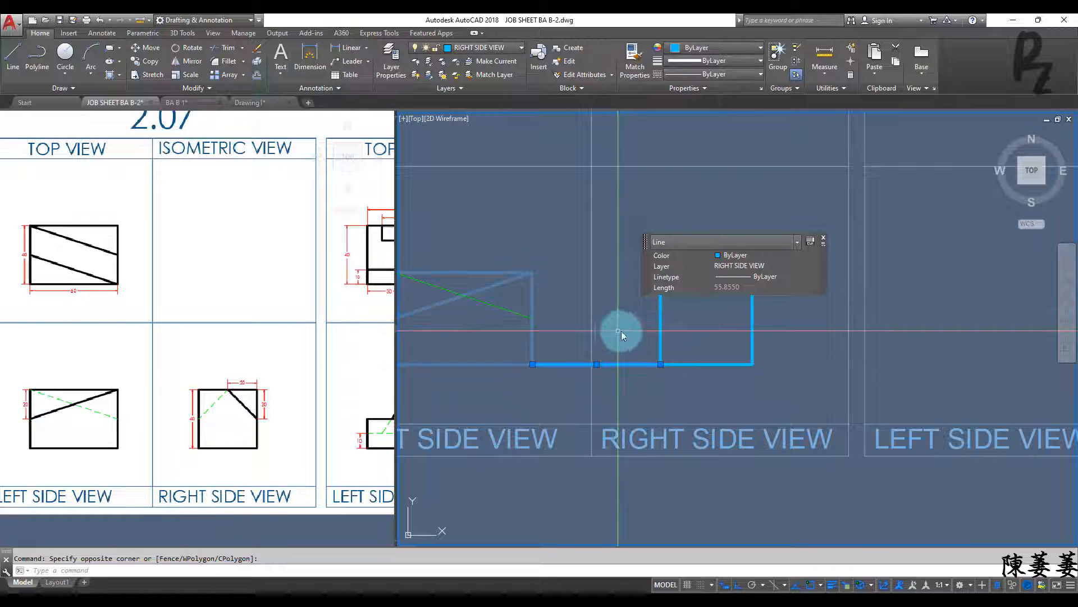
key(Delete)
- Draw two diagonals in the right side view, from the left edge's midpoint to the upper edge's midpoint and on to the right edge's midpoint
key(Return)
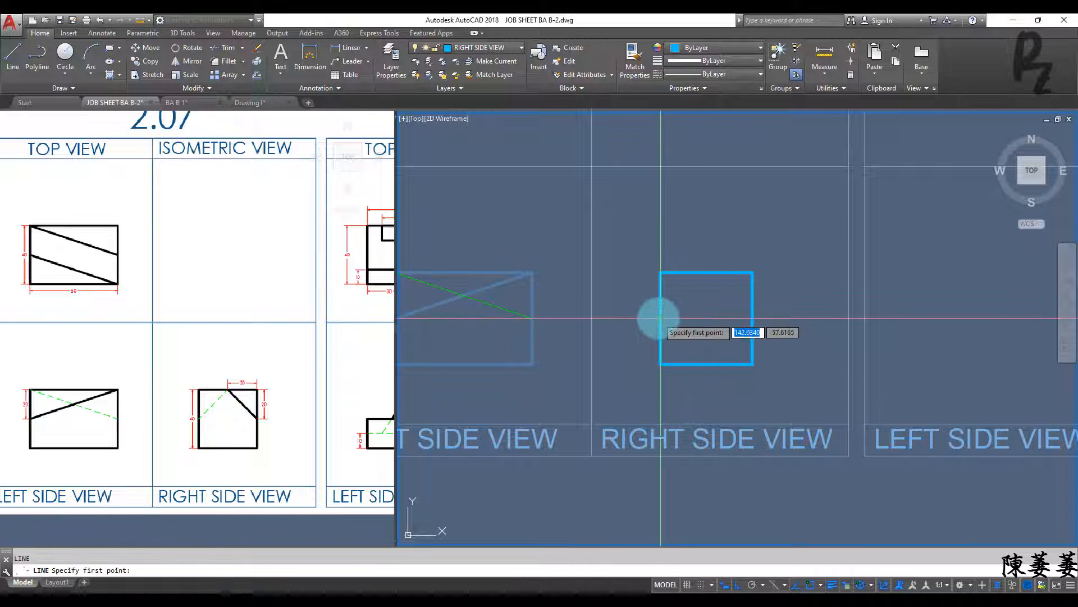
click(706, 318)
click(707, 273)
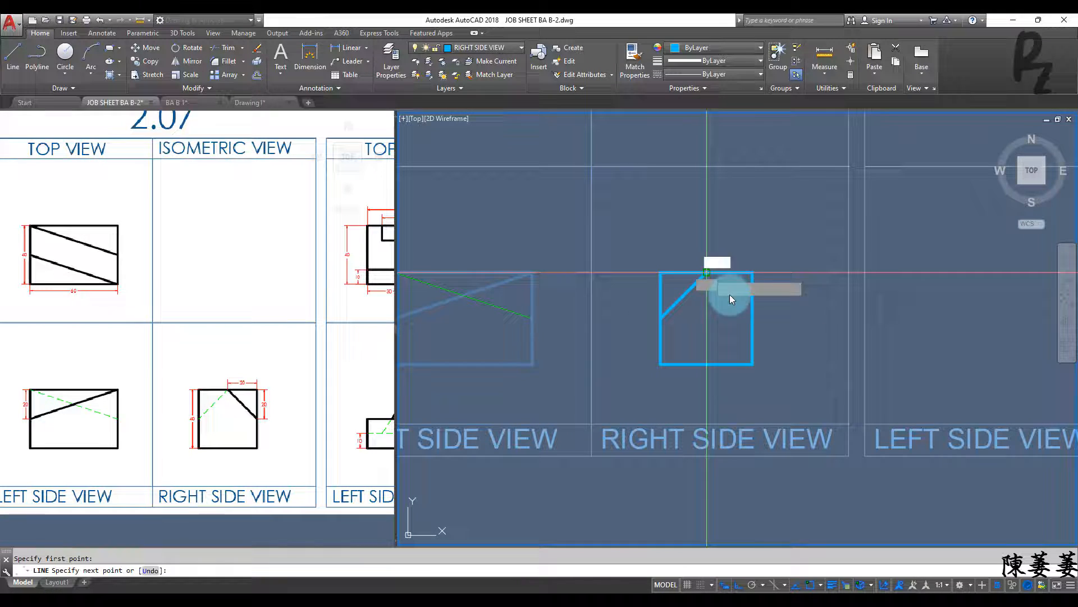
click(752, 317)
key(Escape)
- Move the right side view's left diagonal to the HIDDENLINE layer
click(681, 298)
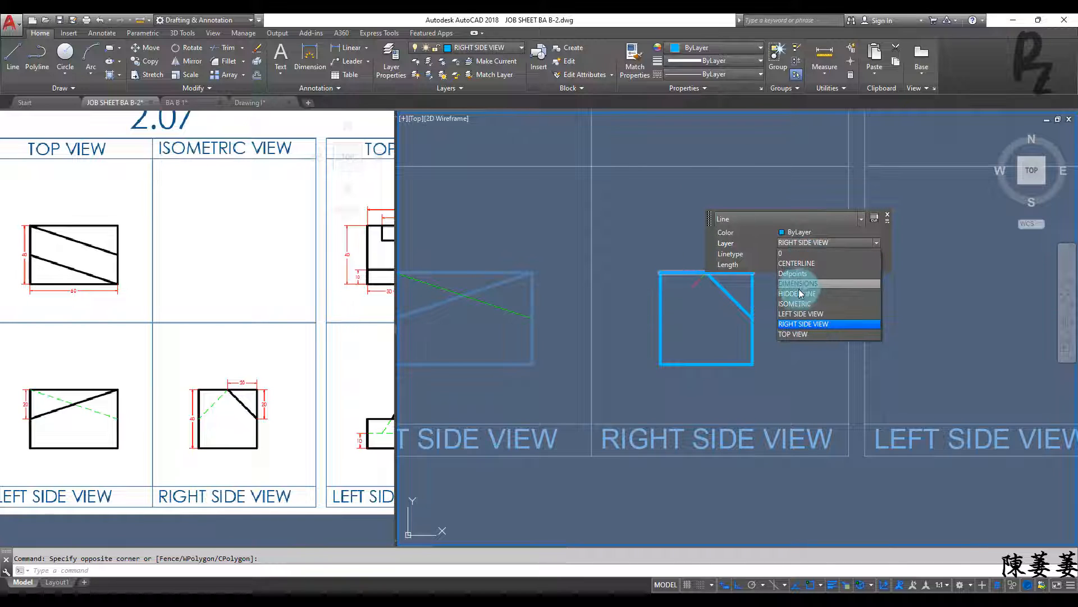
key(Escape)
middle_drag(640, 322, 807, 381)
middle_drag(785, 227, 764, 348)
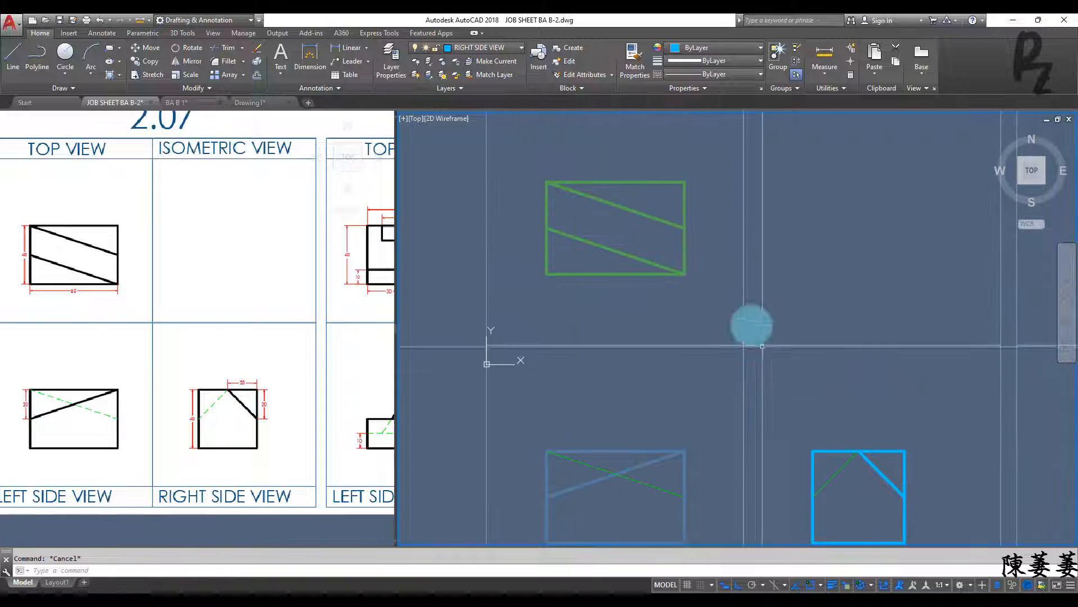
- Add a linear dimension for the top view's full height, placed to the left of the rectangle
click(478, 49)
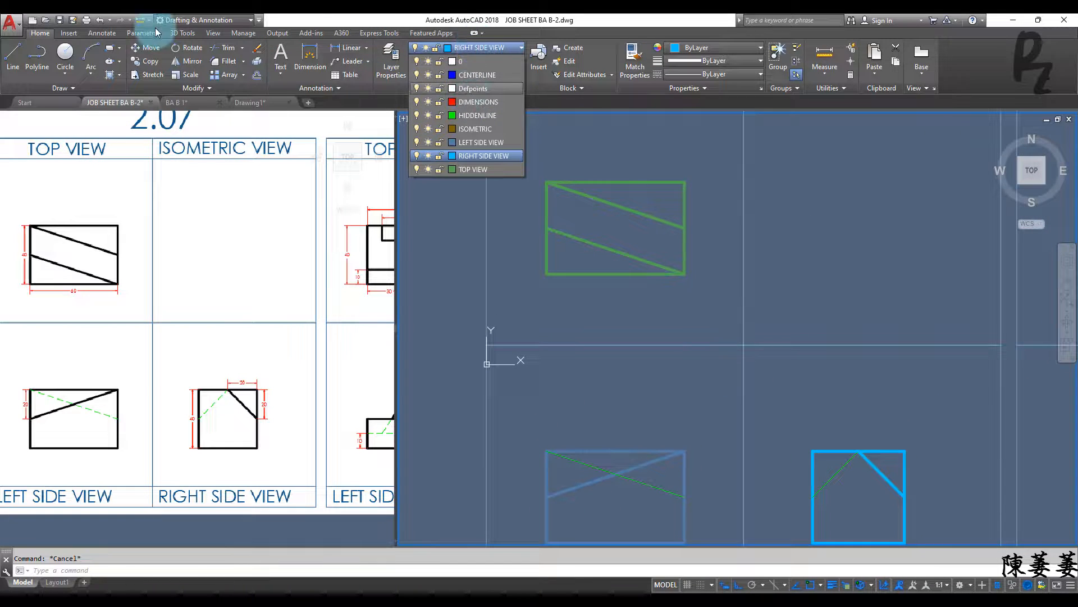
click(107, 36)
click(106, 36)
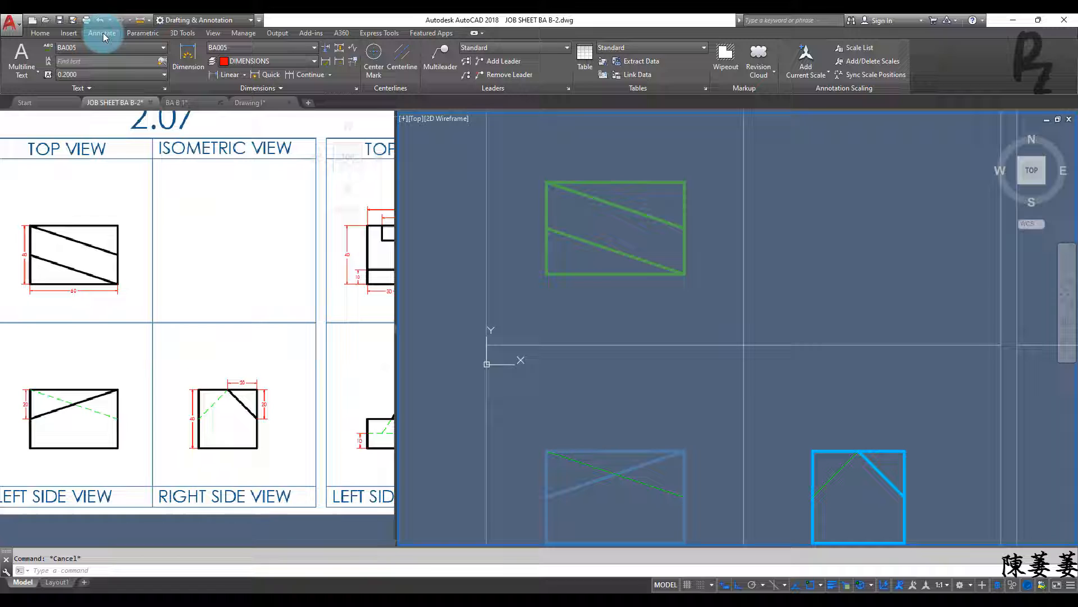
click(229, 76)
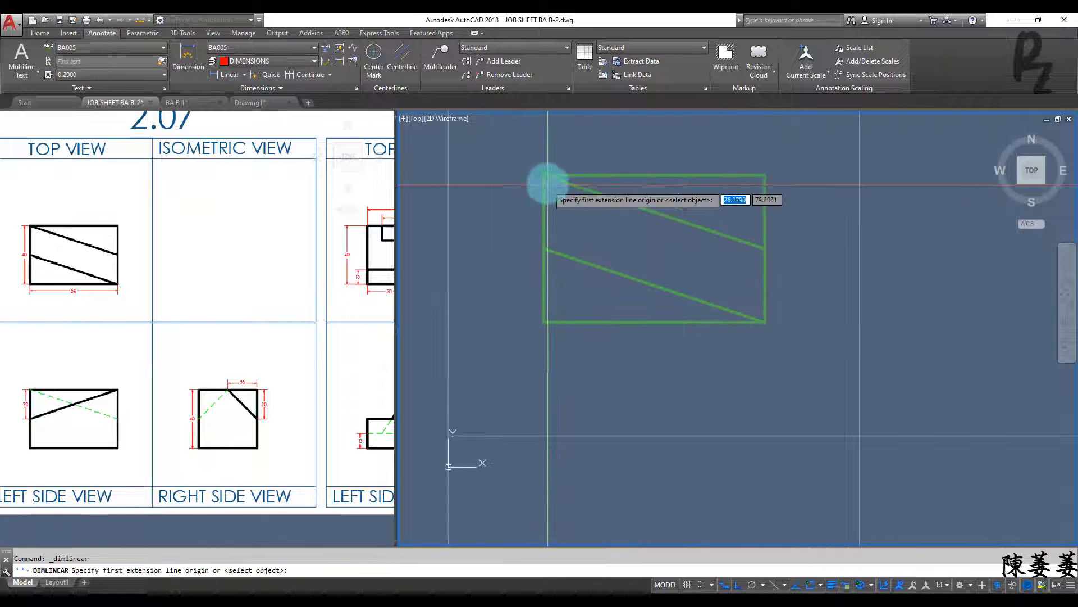
scroll(545, 178, up, 3)
click(545, 175)
click(545, 321)
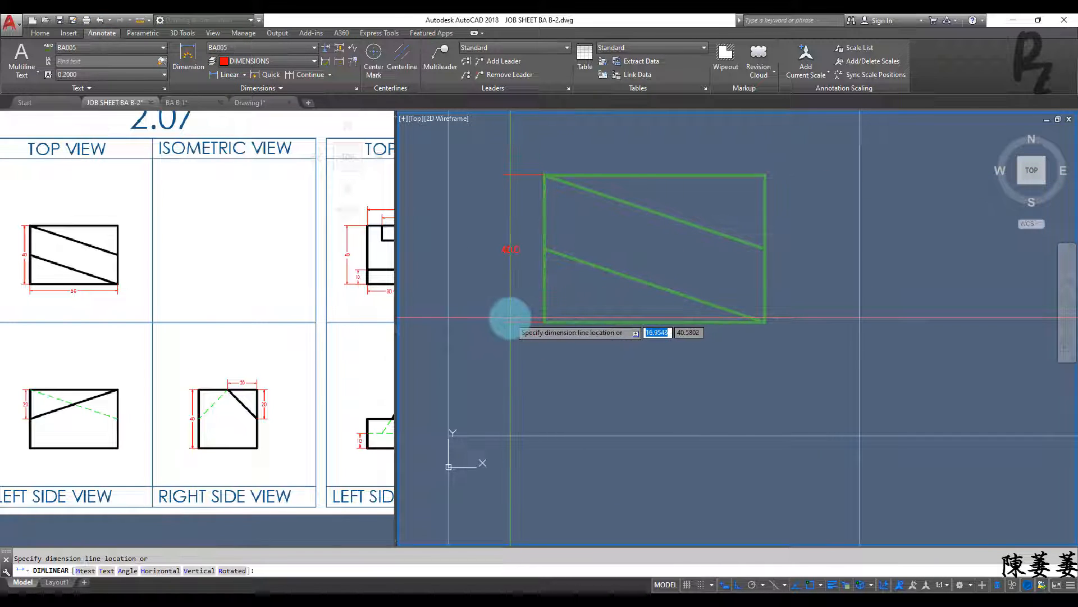
click(510, 318)
- Add a linear dimension for the top view's bottom edge, placed below the rectangle
key(Return)
key(Return)
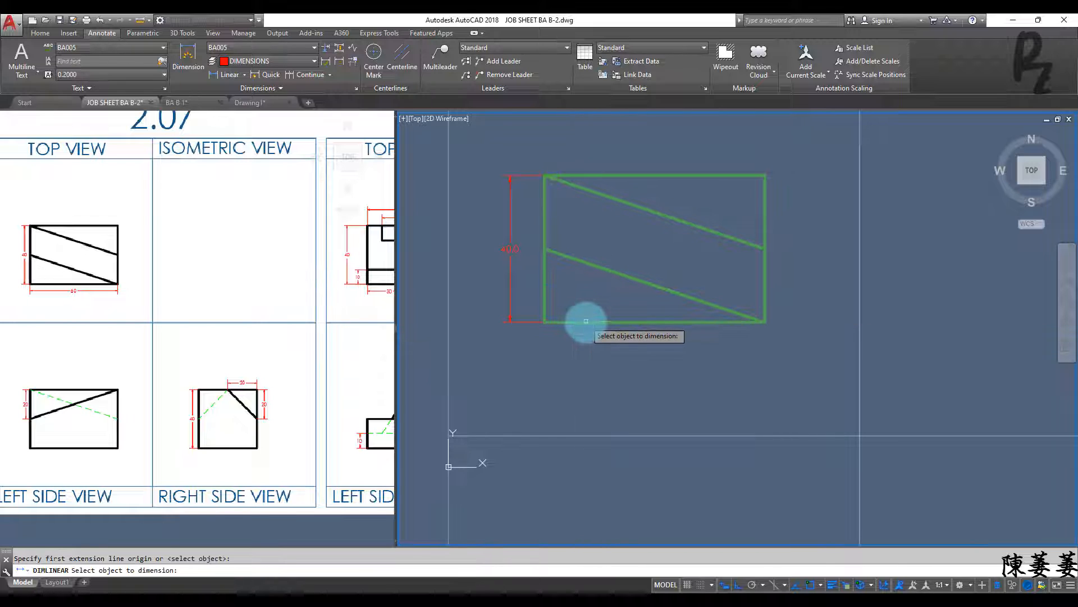
click(586, 323)
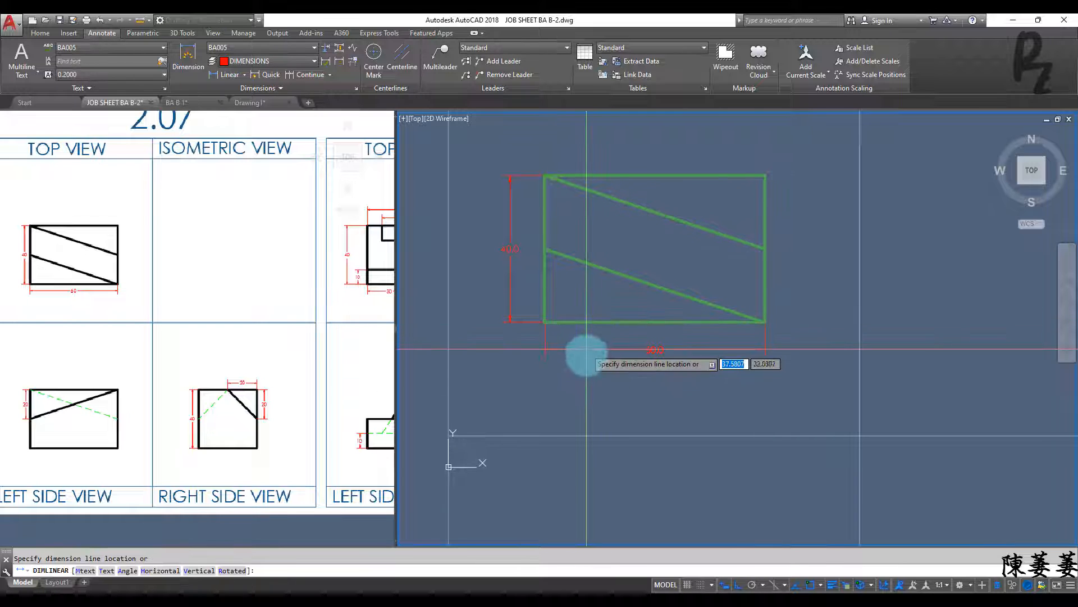
click(598, 355)
- Dimension the left side view's vertical distance from its upper-left corner down to the start of the solid diagonal, placed outside the left edge
middle_drag(720, 293, 624, 293)
key(Return)
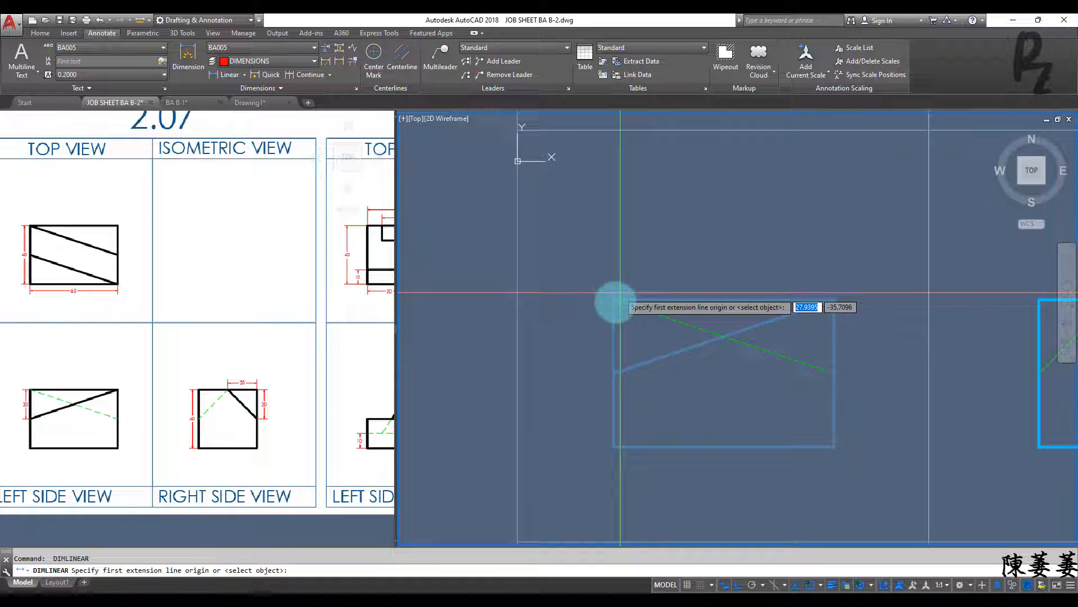
click(614, 300)
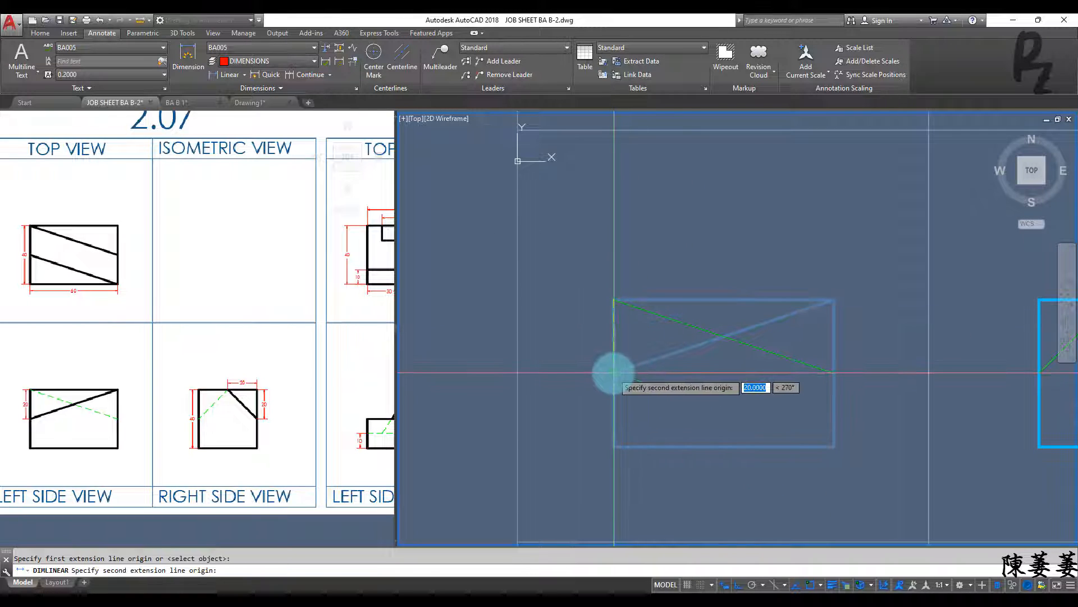
click(613, 372)
click(586, 371)
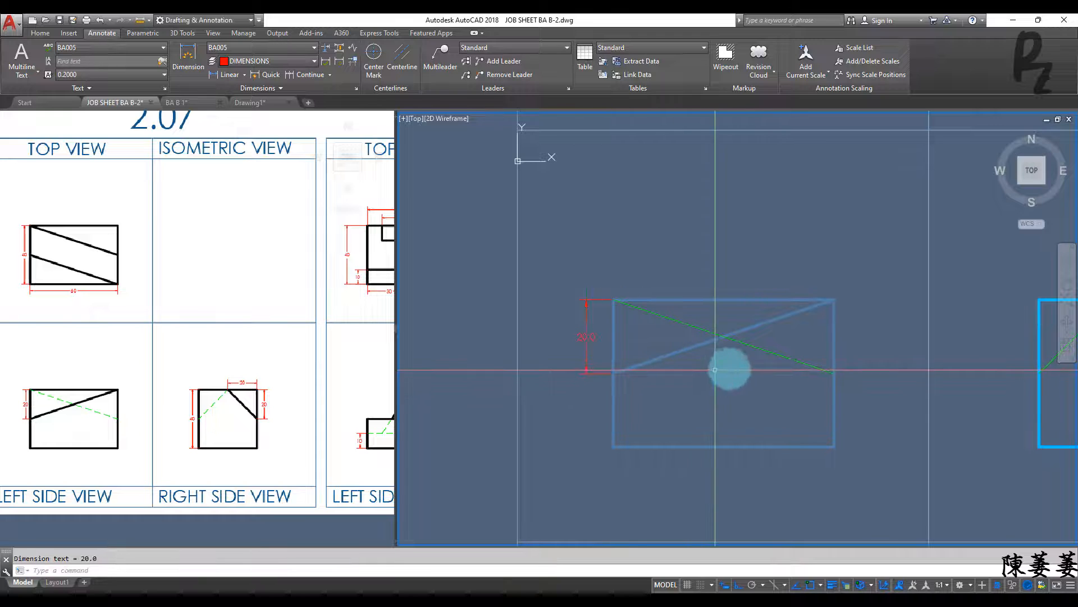
- Dimension the right side view's full height, placing the dimension to the left of the square
middle_drag(730, 354, 541, 322)
middle_drag(786, 340, 669, 345)
scroll(671, 345, up, 2)
key(Return)
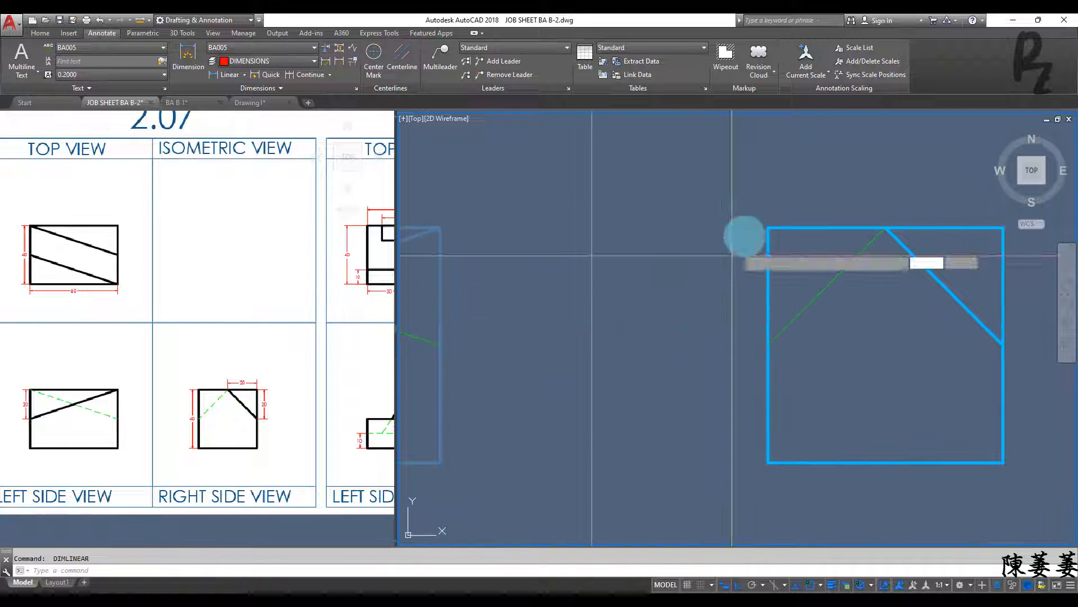
click(767, 228)
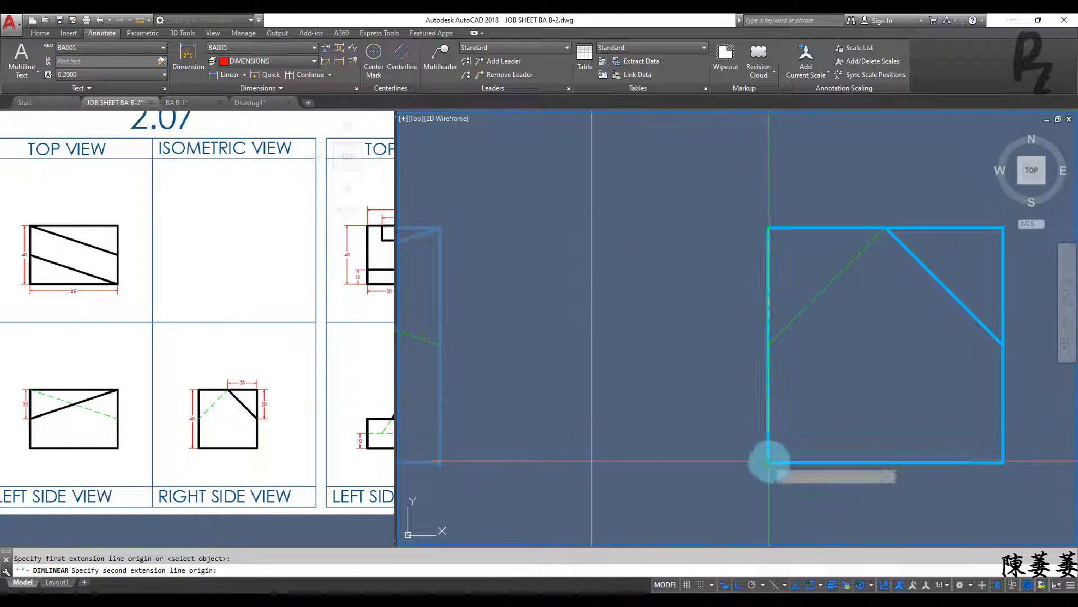
click(767, 461)
click(714, 456)
- Dimension the horizontal distance from the diagonals' apex to the right side view's upper-right corner, placed above the square
middle_drag(855, 419, 638, 416)
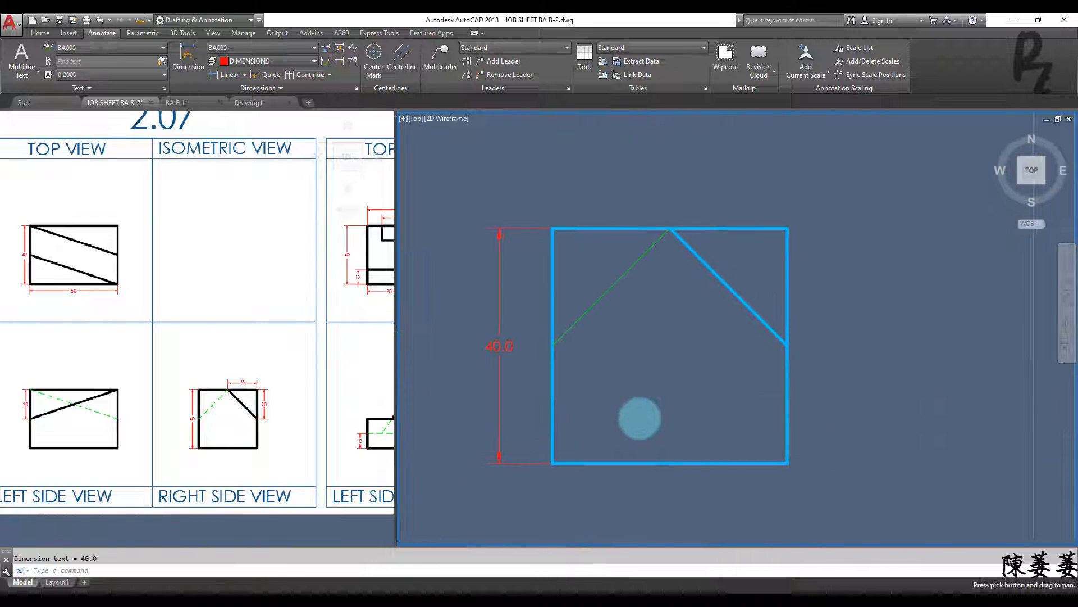
key(Return)
click(671, 228)
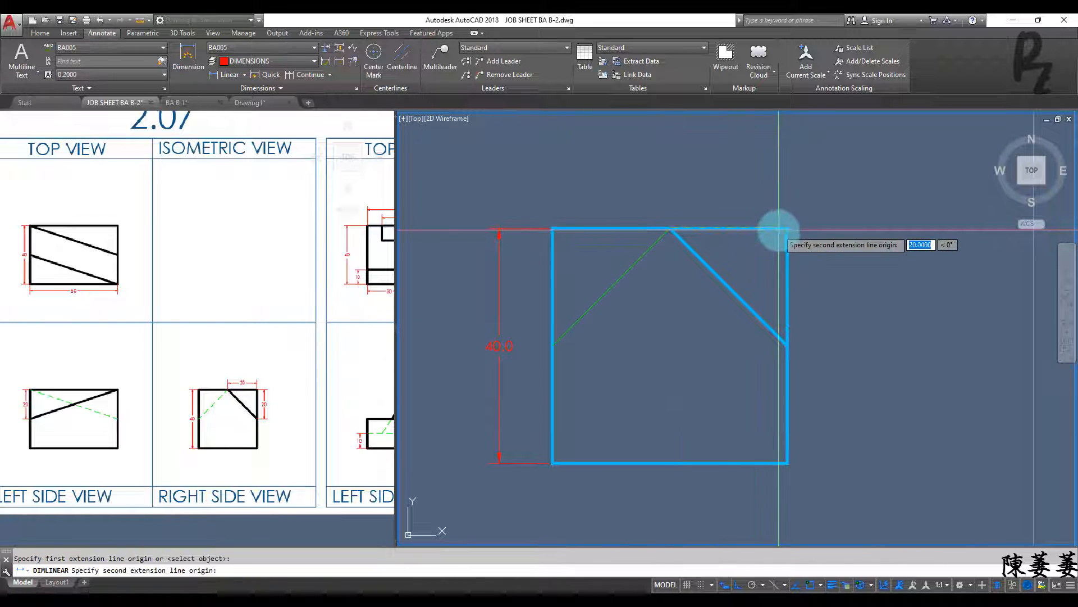
click(787, 228)
click(778, 197)
- Dimension the vertical distance from the right side view's upper-right corner to the solid diagonal's lower end, placed outside the right edge
key(Return)
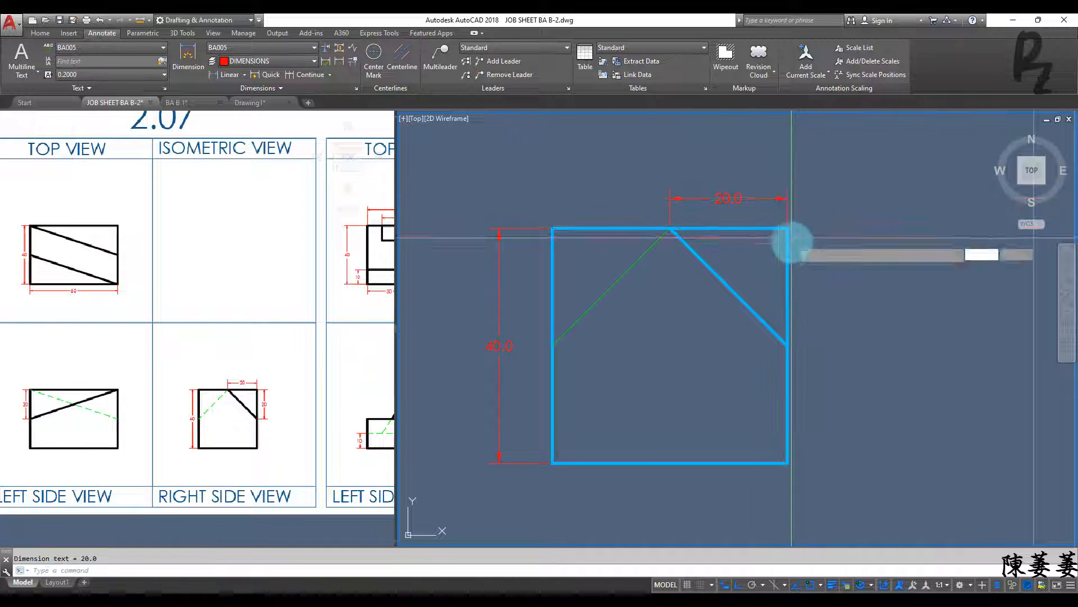
key(Escape)
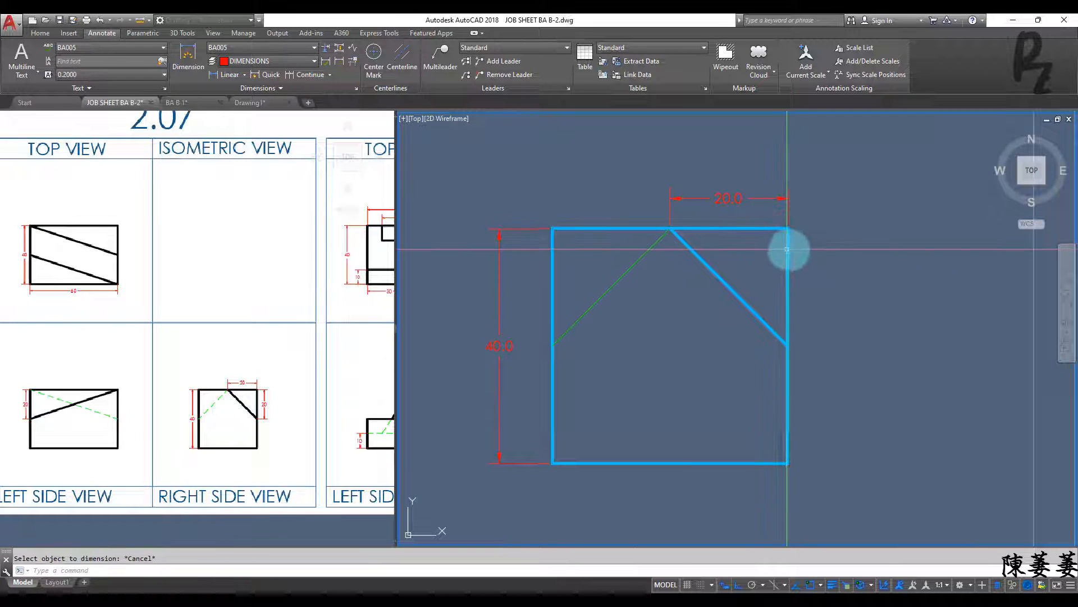
key(Return)
click(788, 229)
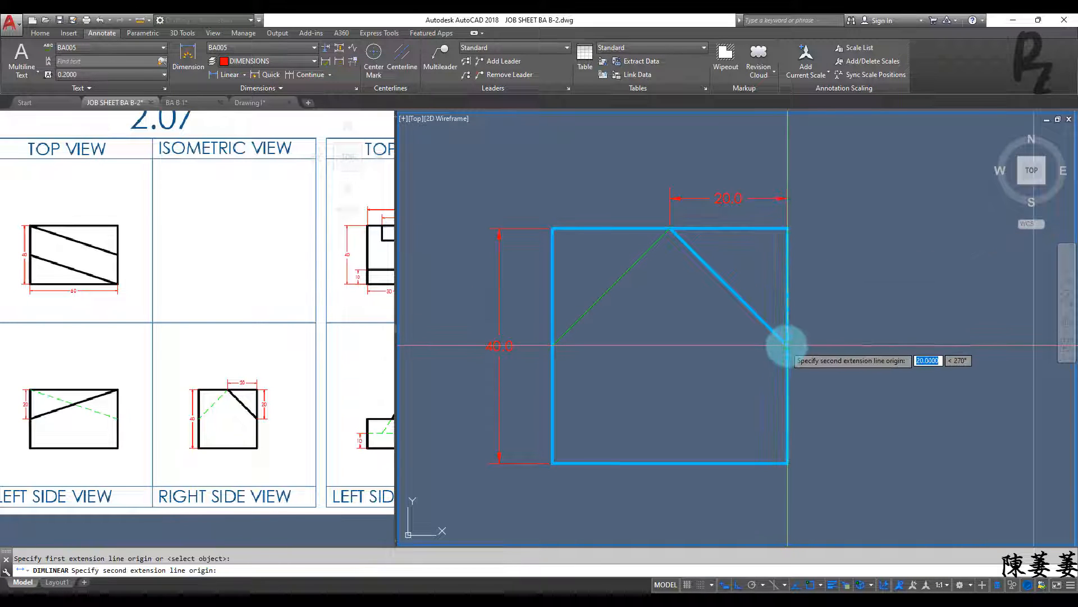
click(824, 335)
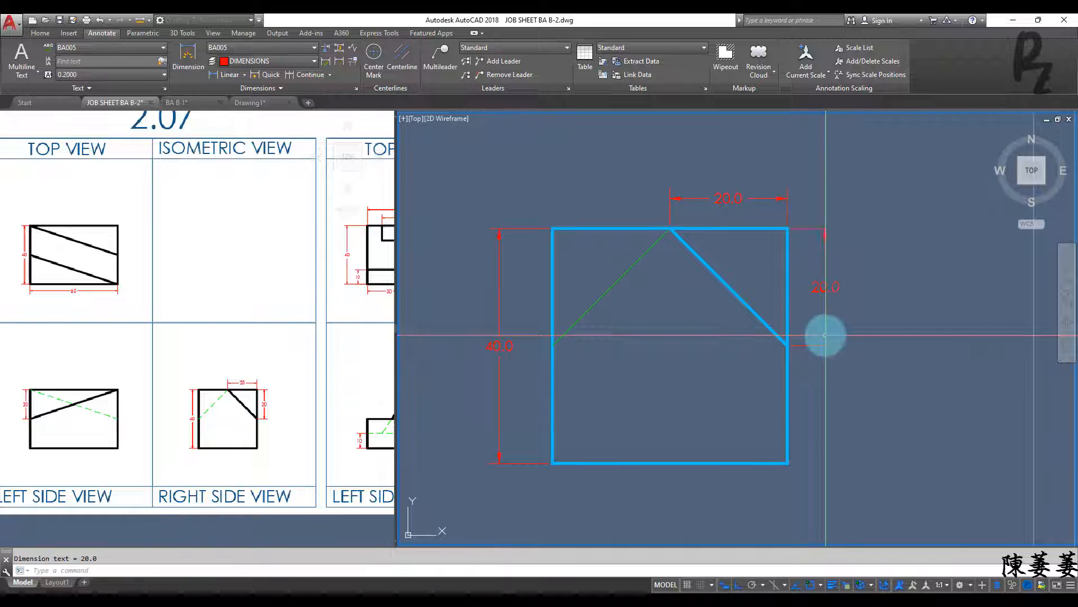
- Make ISOMETRIC the current layer, with the empty isometric view cell in sight
scroll(822, 320, down, 4)
middle_drag(815, 264, 813, 401)
middle_drag(766, 311, 798, 331)
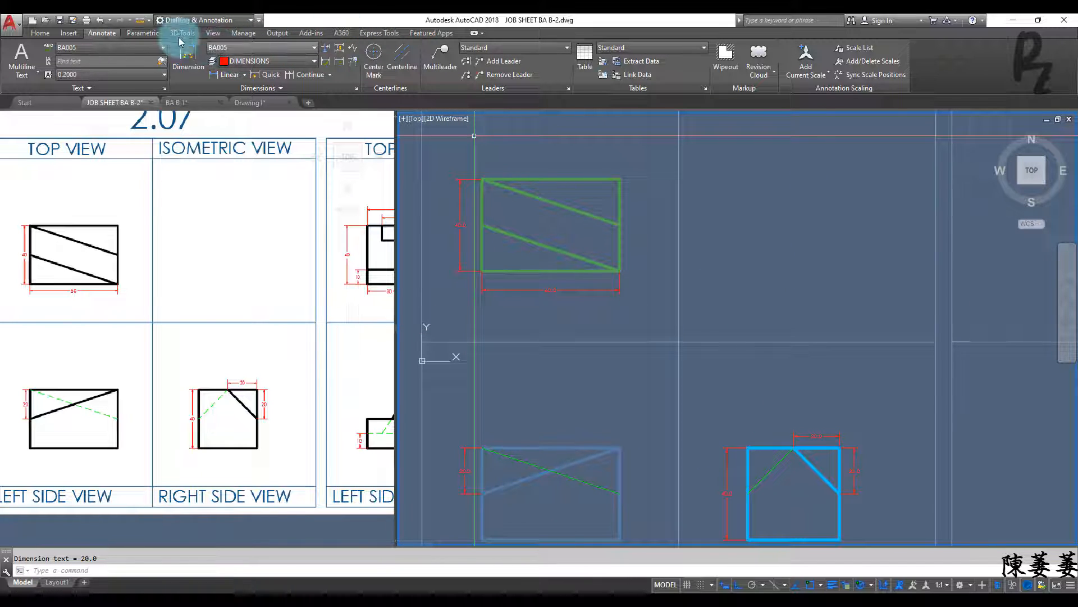
click(45, 35)
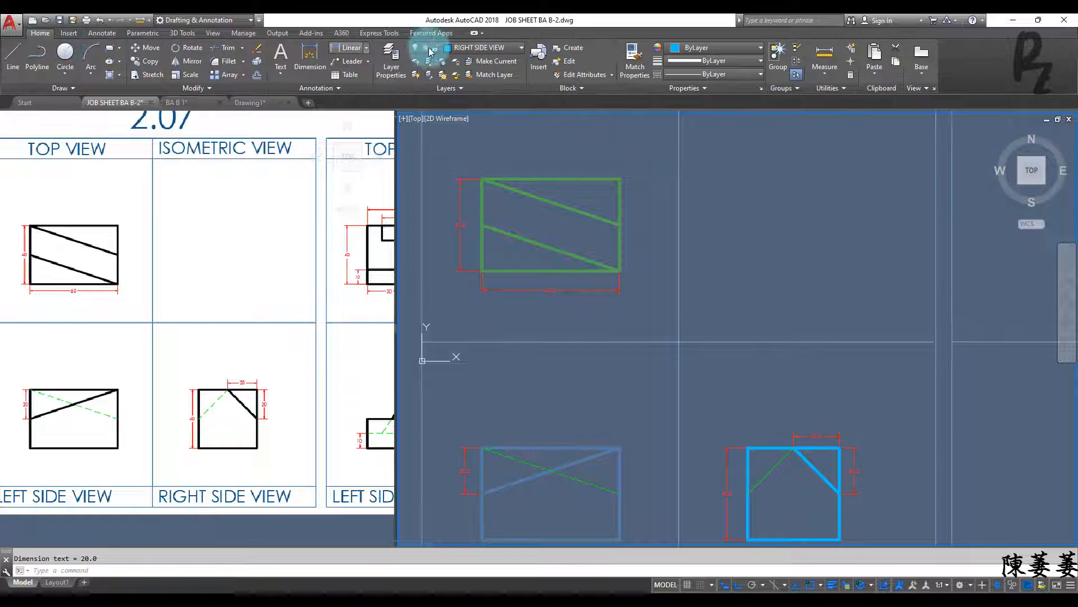
click(464, 50)
click(473, 131)
- Turn on isometric drafting and switch to the top isoplane
click(766, 219)
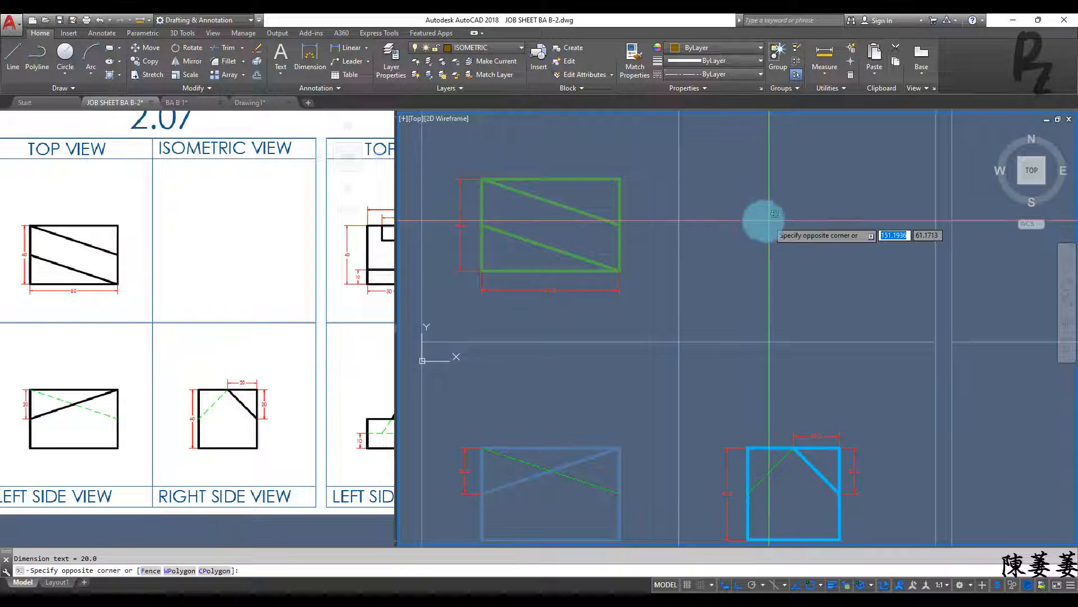
key(Escape)
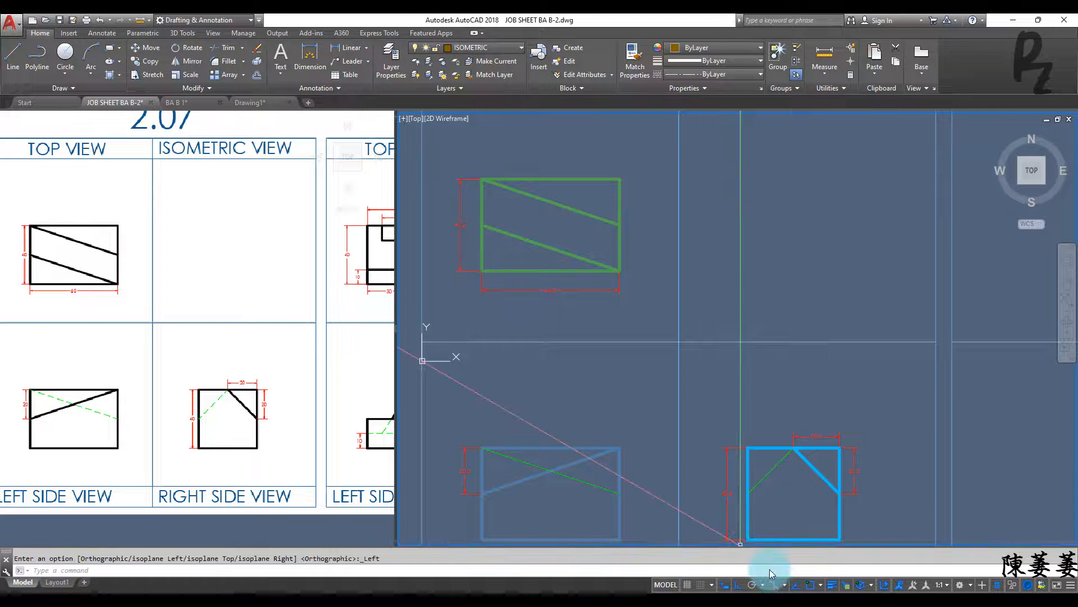
middle_drag(785, 247, 773, 265)
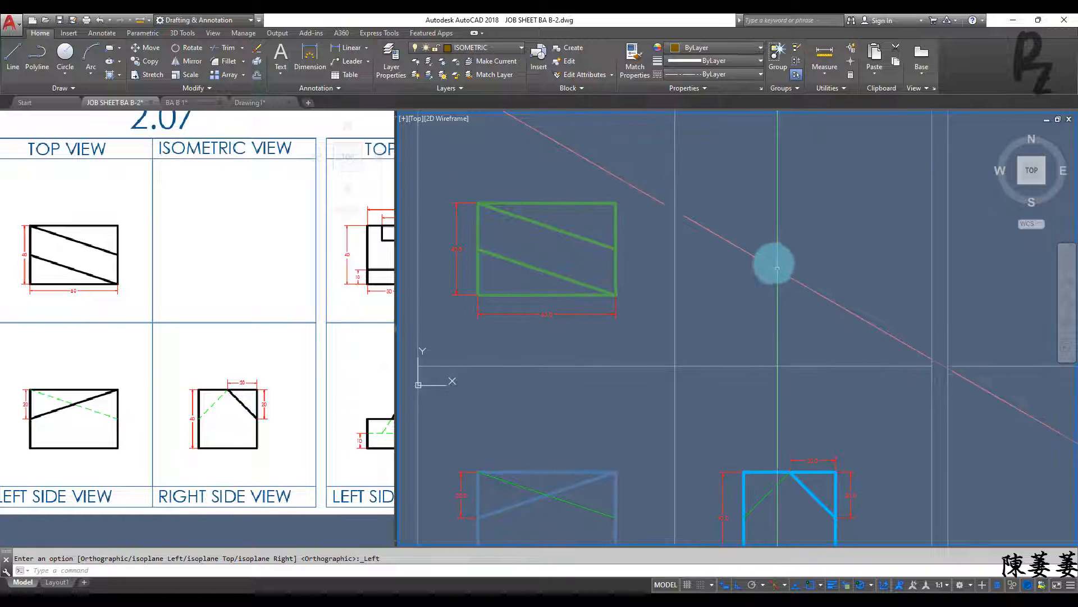
key(F5)
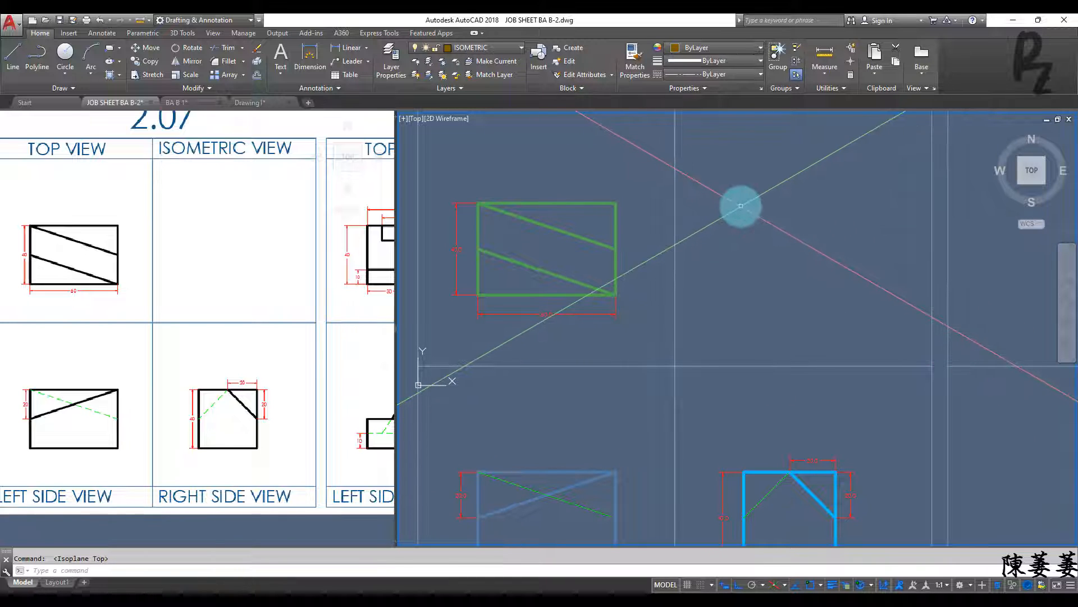
- Draw a closed 40 by 60 isometric parallelogram in the isometric view cell as the box's top face
key(Return)
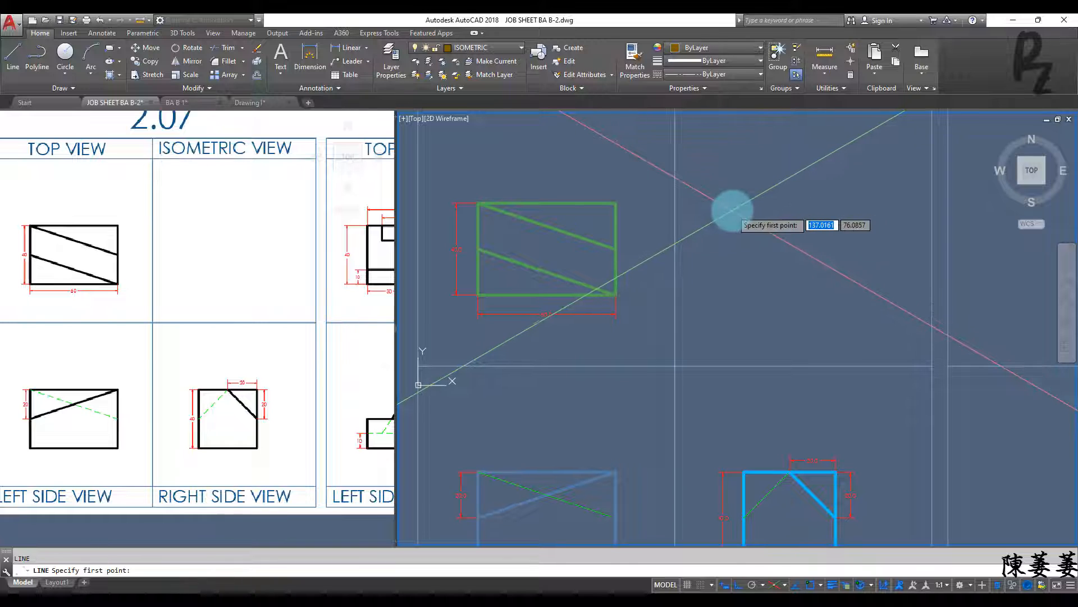
click(728, 212)
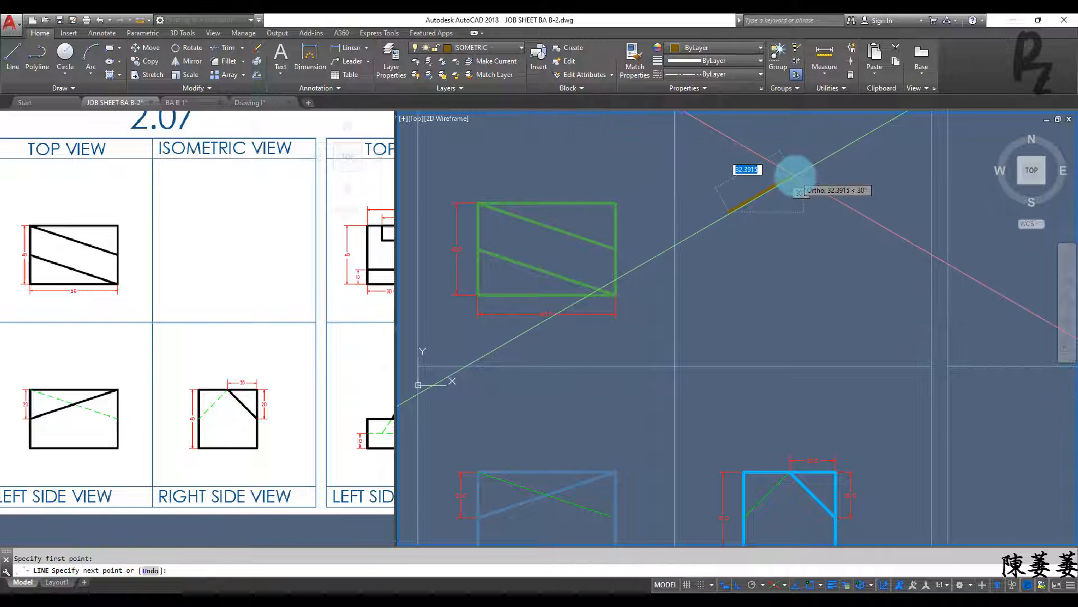
key(Return)
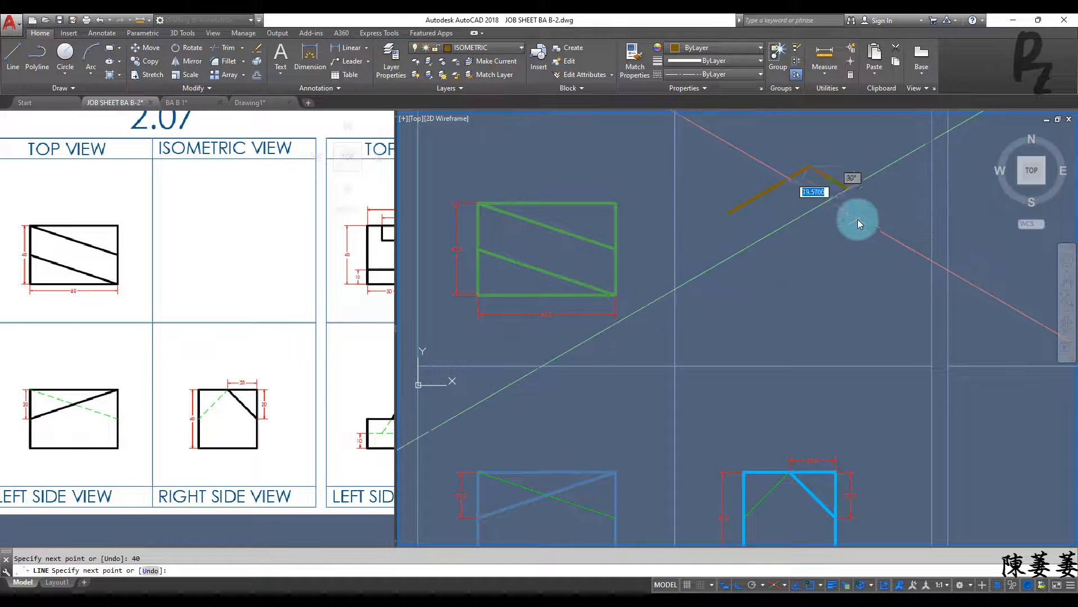
text(60)
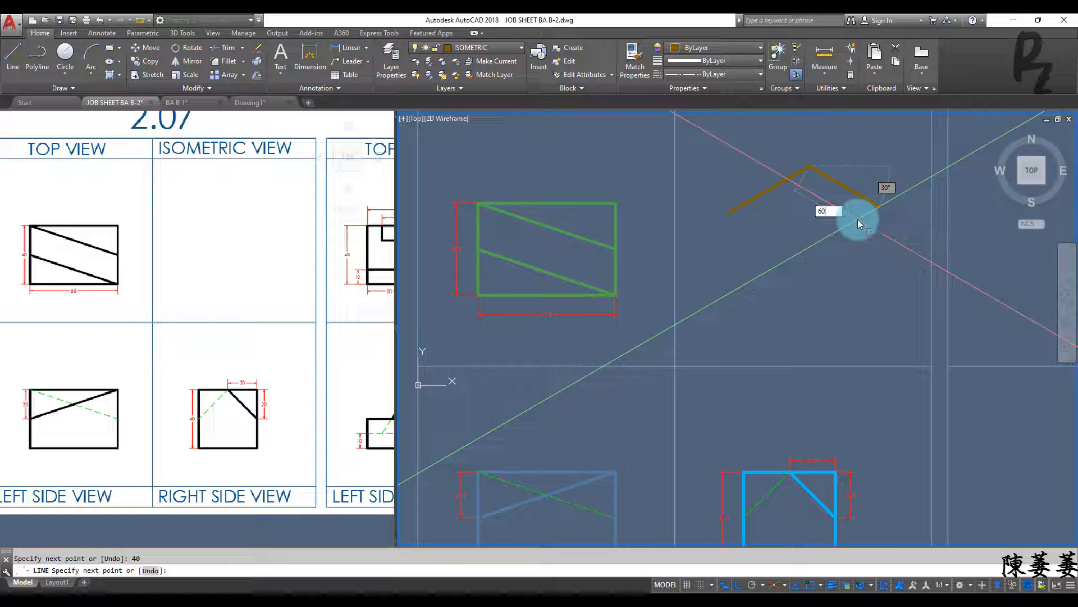
key(Return)
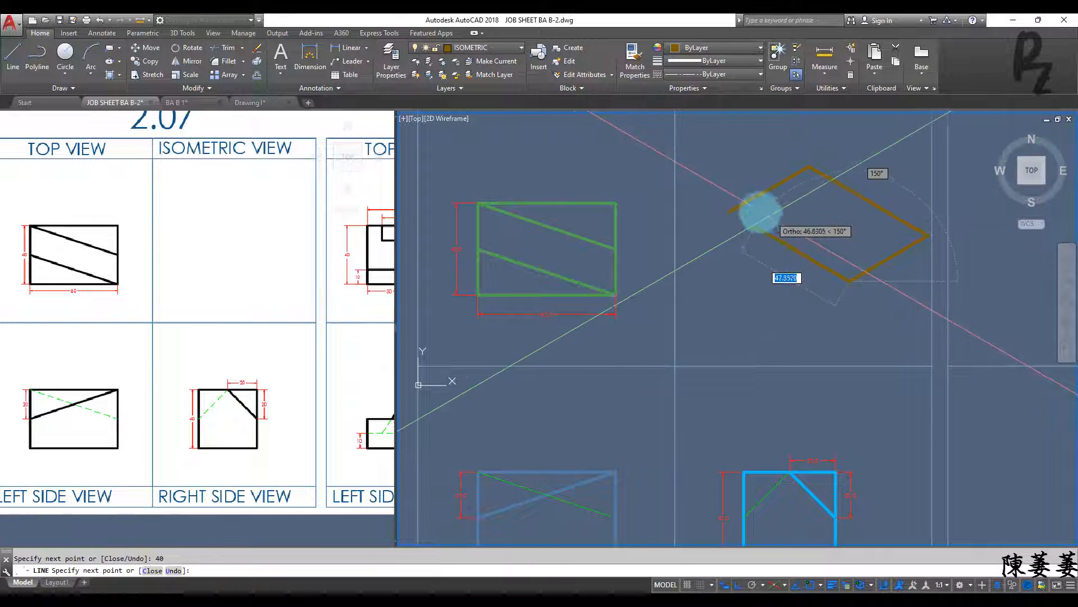
click(729, 213)
key(Return)
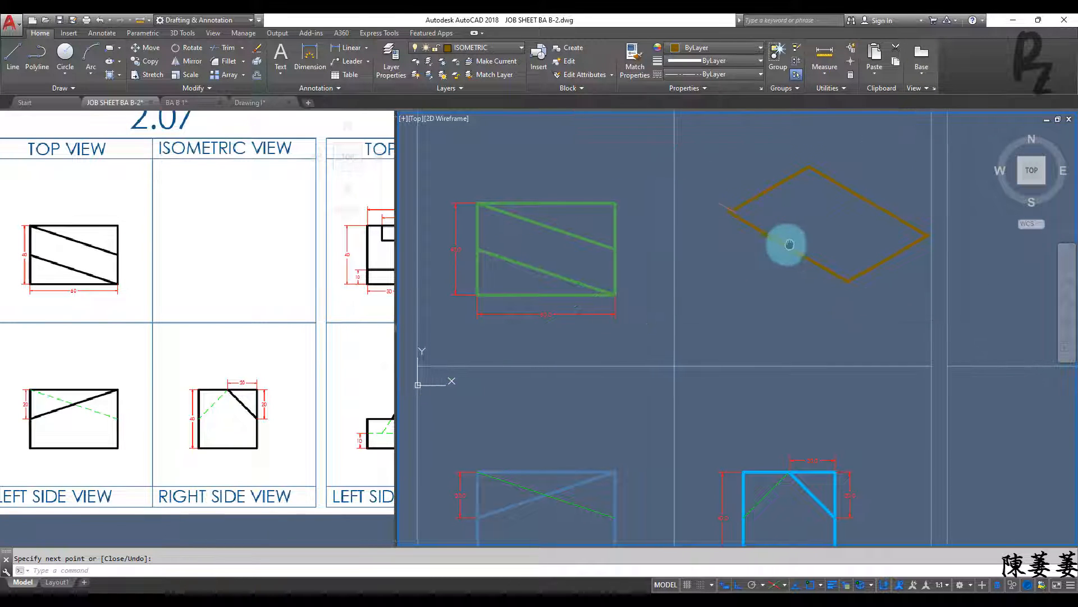
- Switch the isoplane and draw a 40-long vertical line straight down from the left corner of the isometric top face
middle_drag(791, 243, 747, 250)
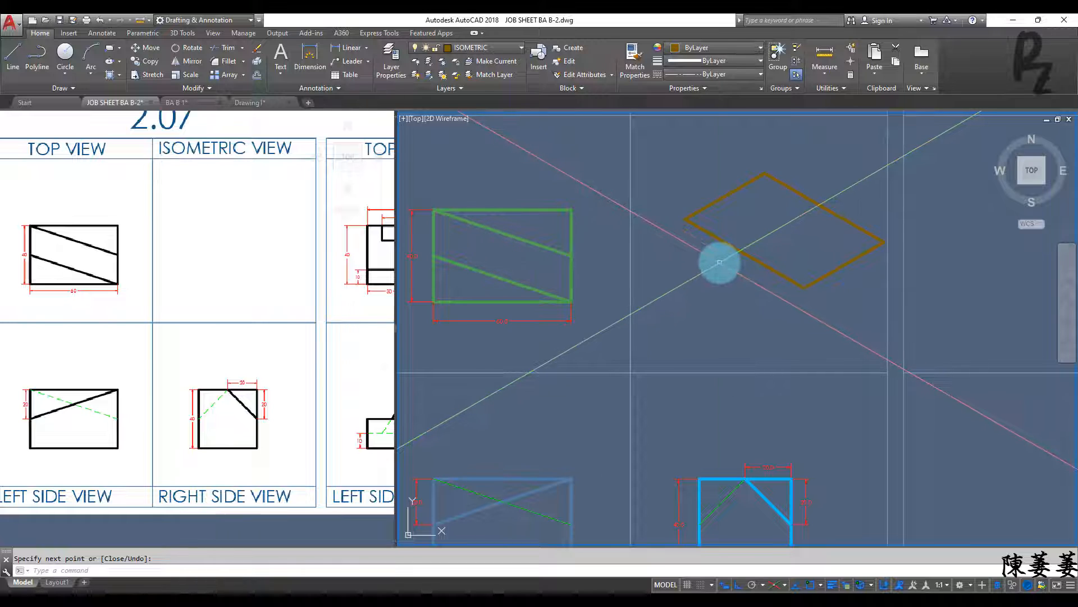
key(F5)
text(l)
key(Return)
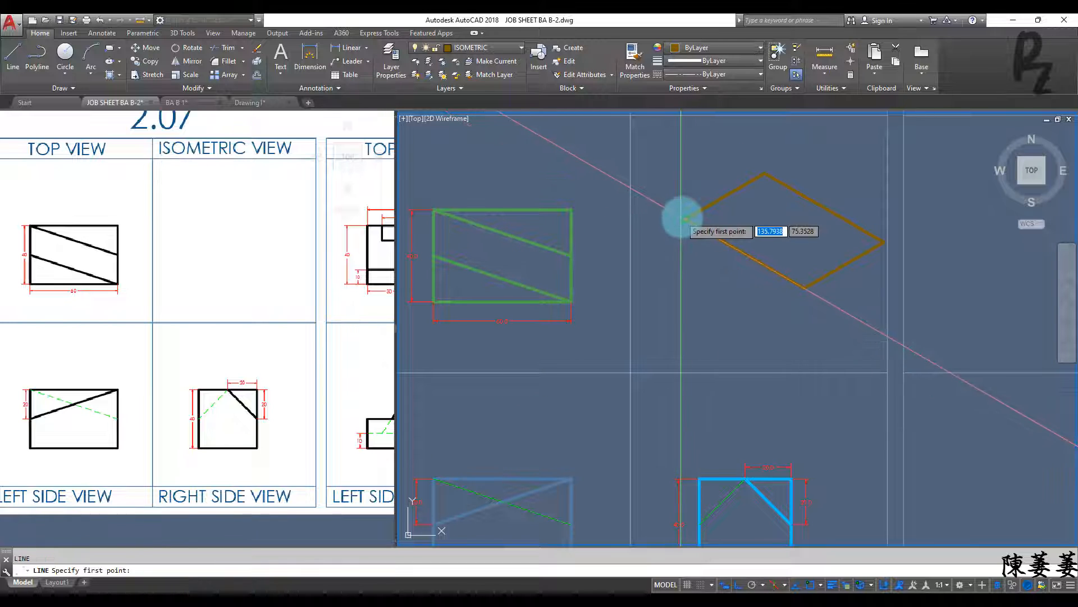
click(684, 219)
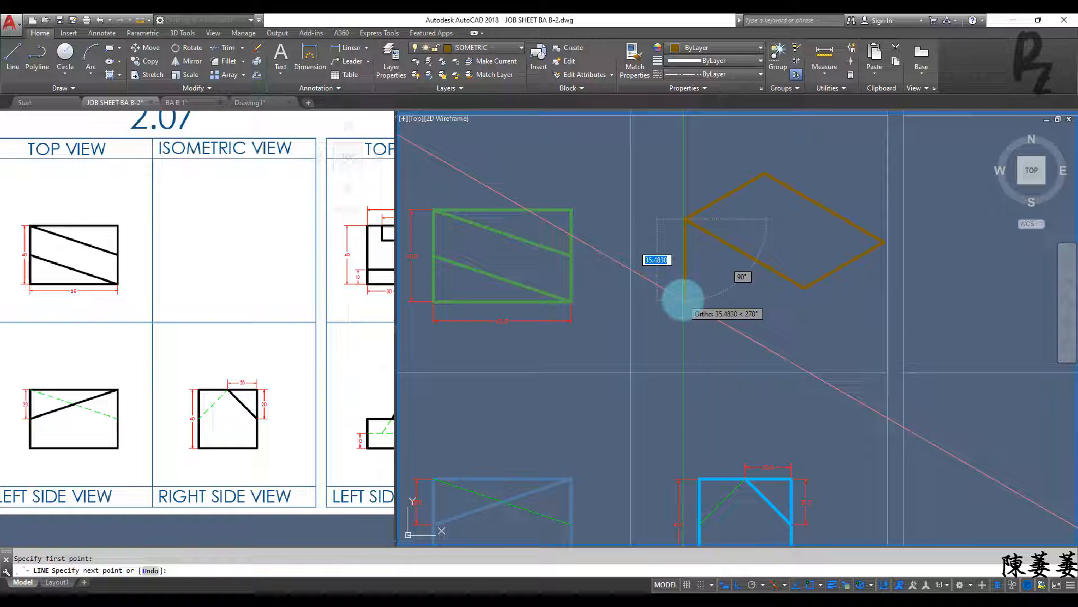
key(Return)
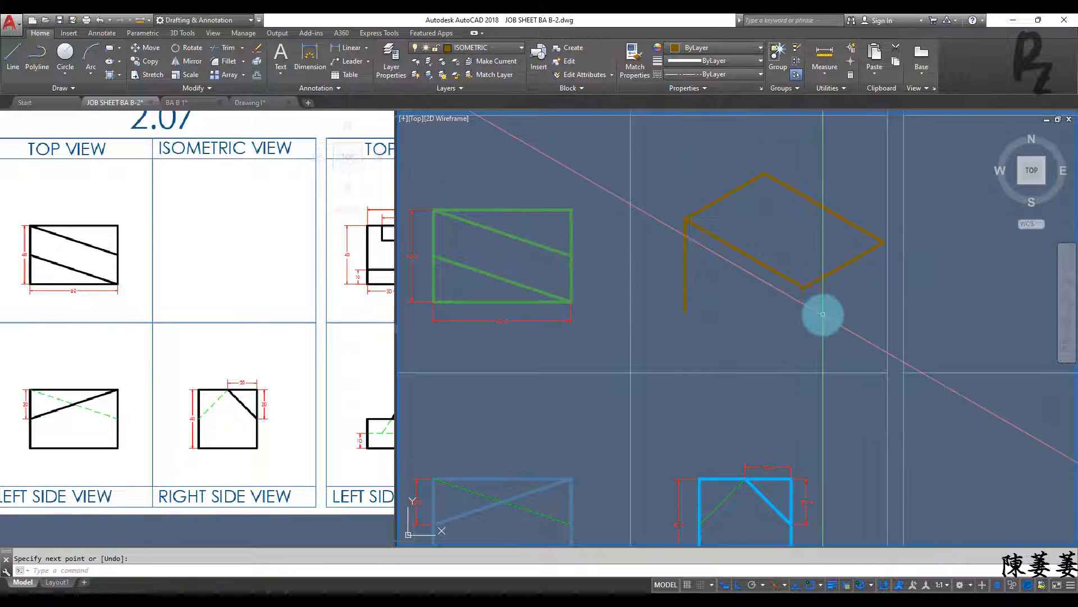
- Copy the top face's two front edges down to the lower end of the left vertical edge
click(823, 313)
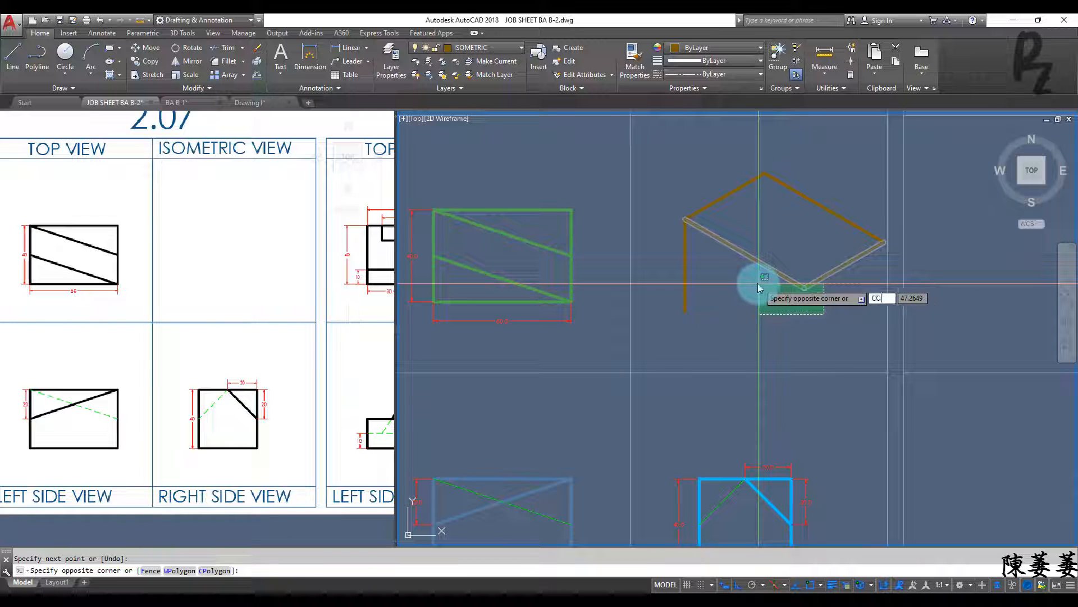
key(Return)
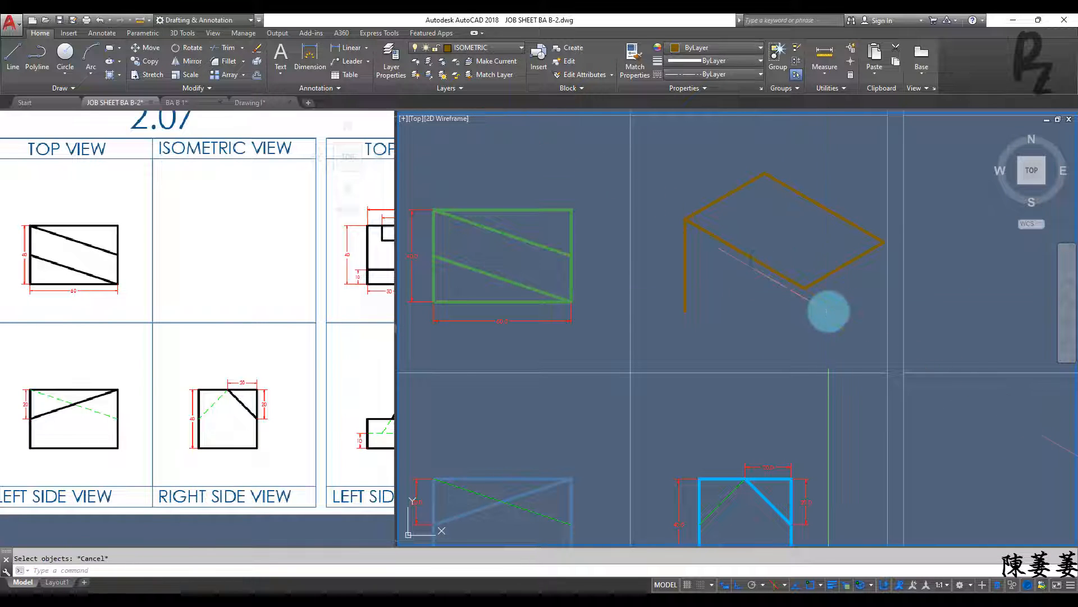
click(829, 311)
click(761, 258)
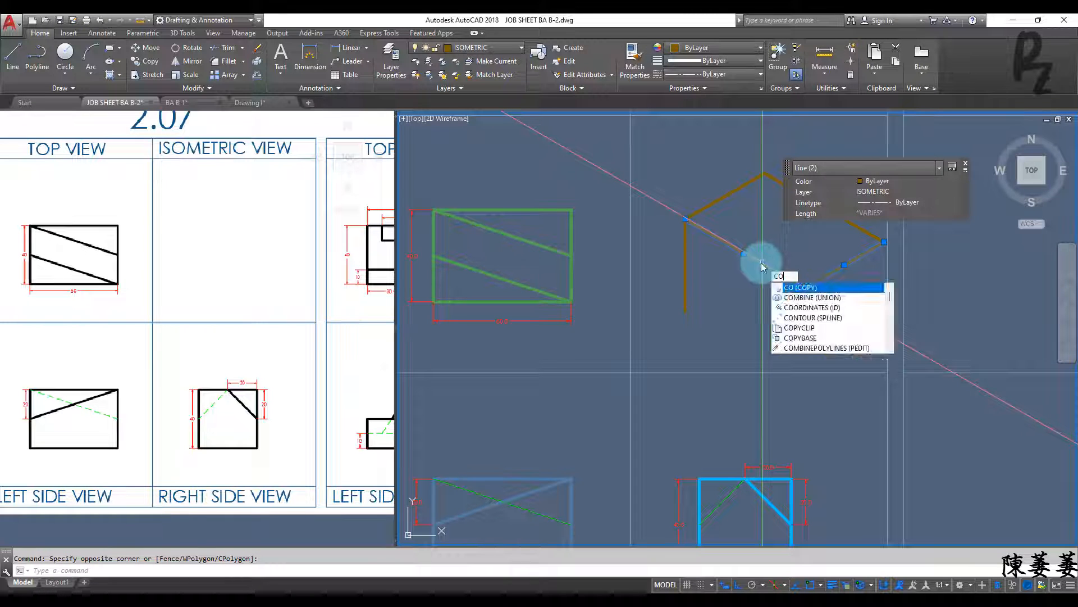
key(Return)
click(685, 219)
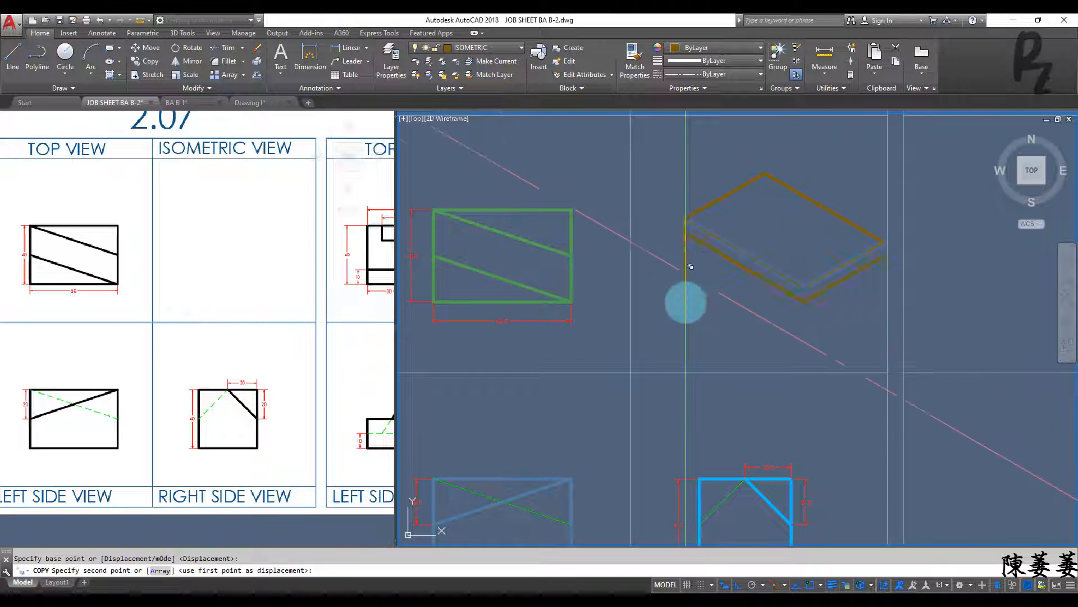
click(684, 311)
key(Escape)
- Move the whole partial box, with ortho off, upward and to the left to fit inside the isometric view cell
middle_drag(824, 299, 777, 281)
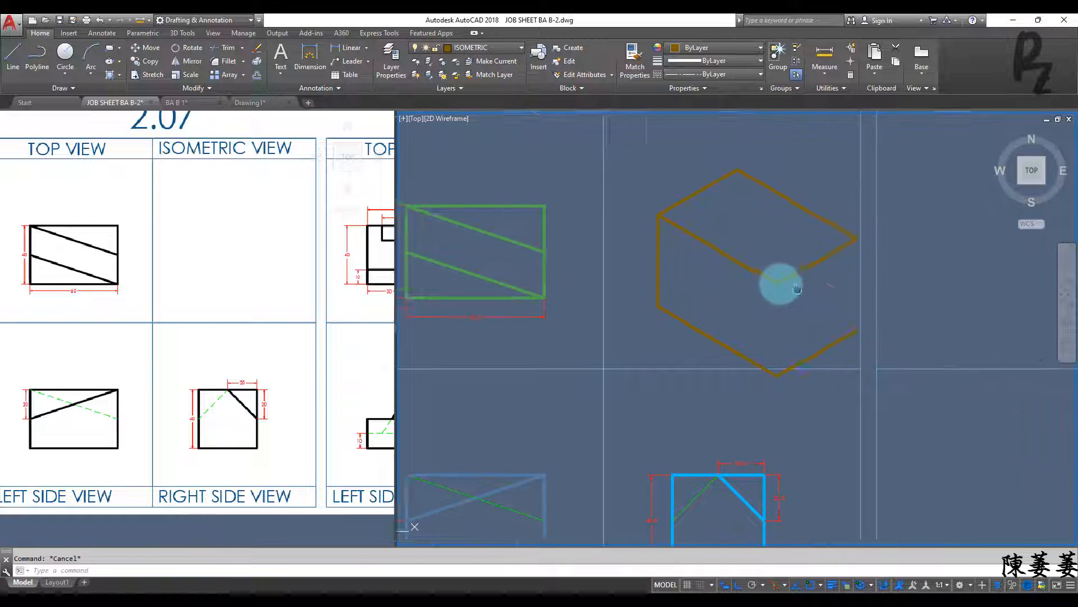
click(609, 128)
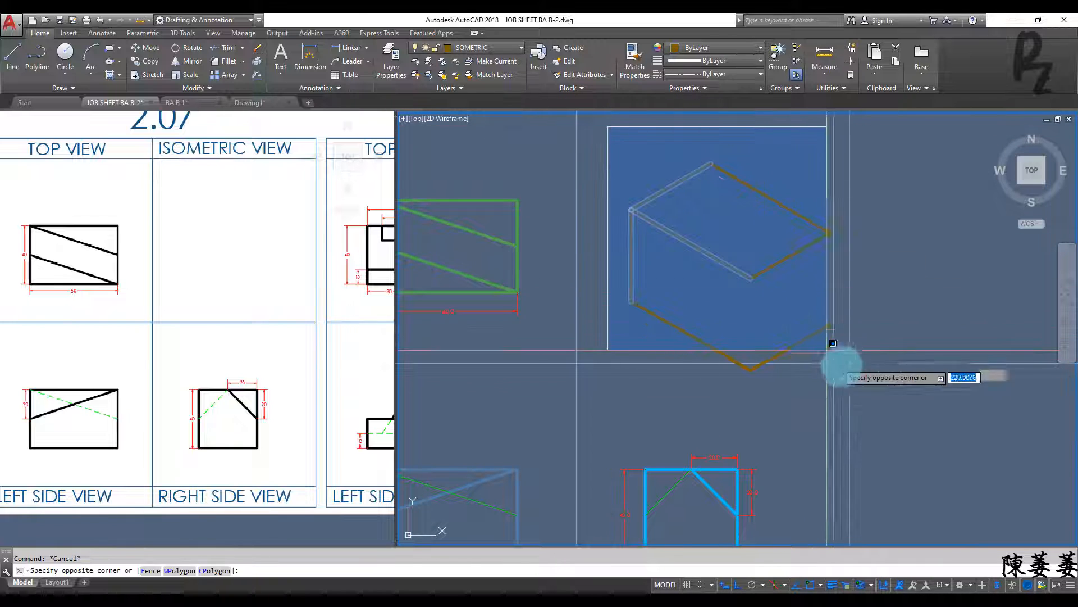
click(842, 379)
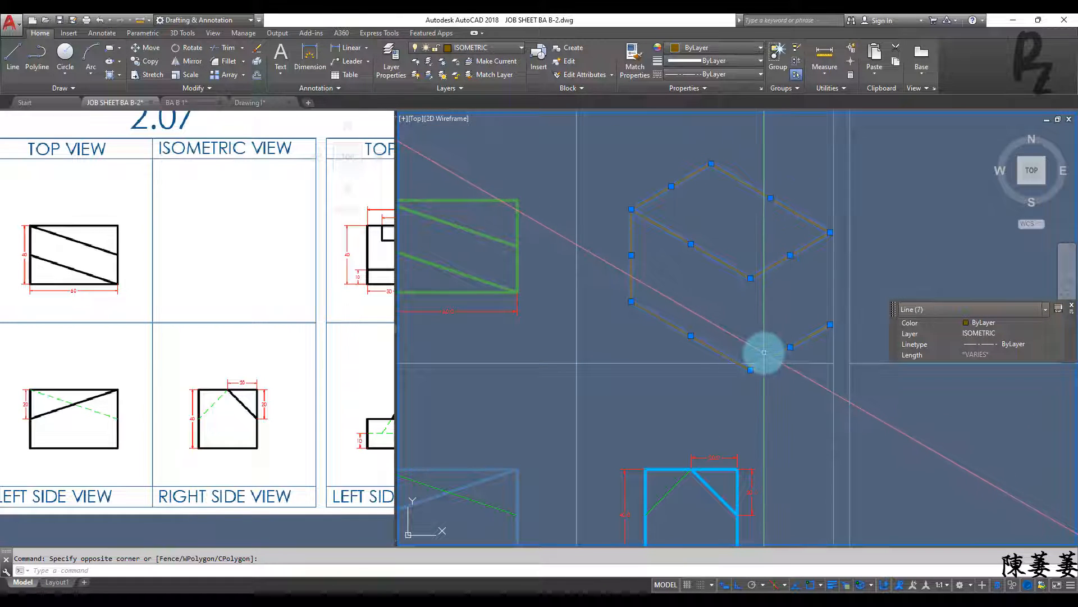
text(m)
key(Return)
click(750, 371)
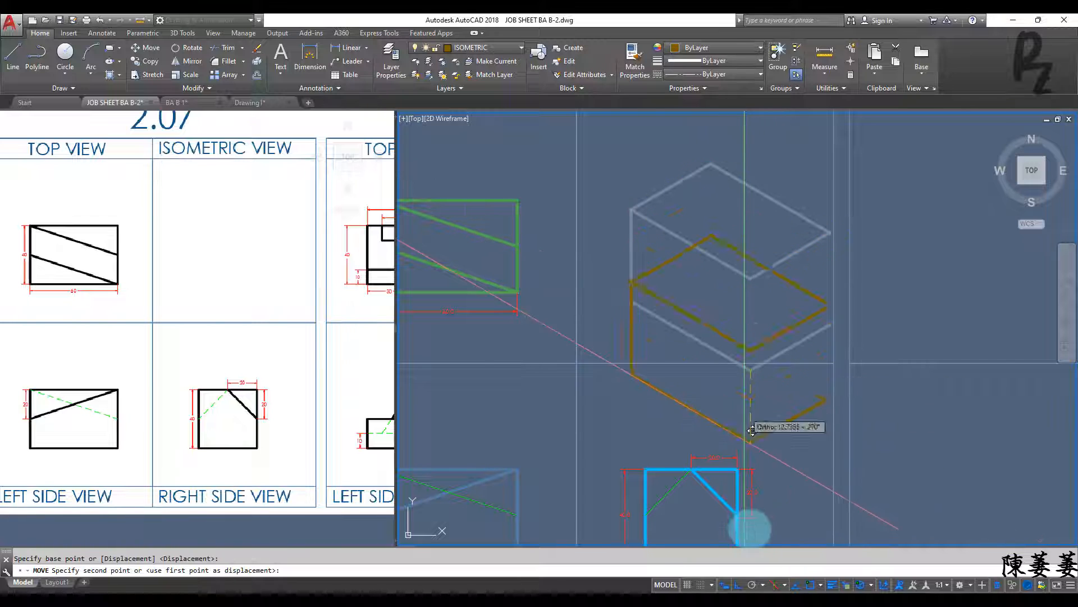
click(739, 585)
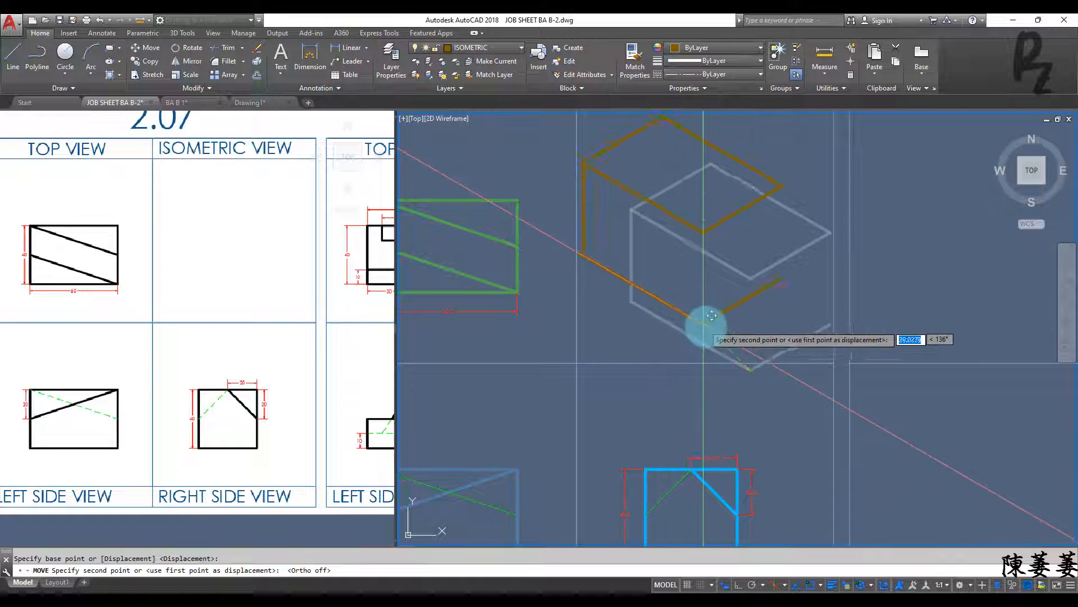
scroll(735, 326, up, 3)
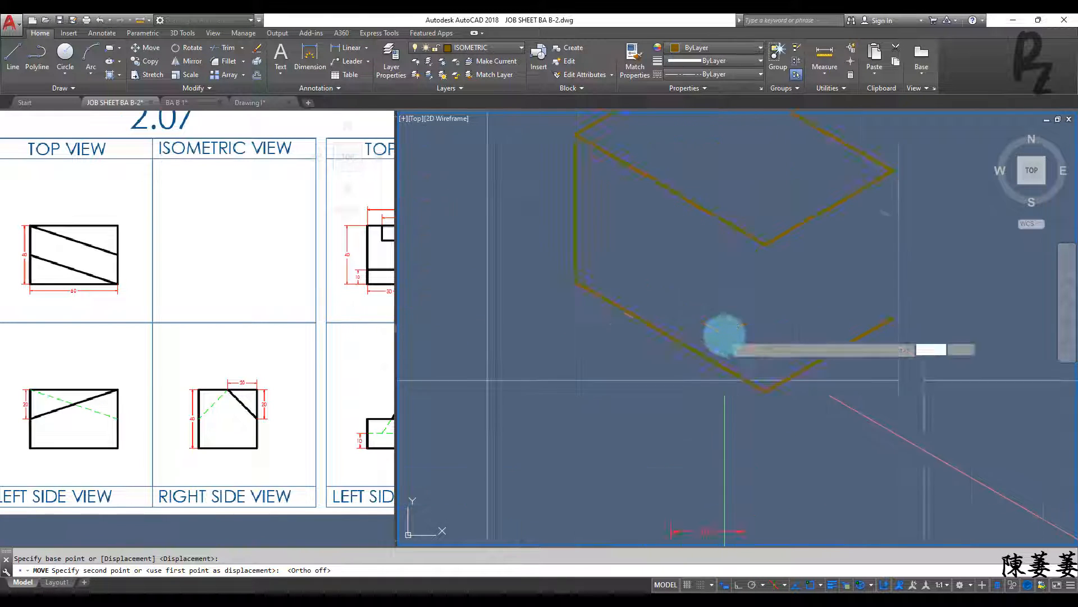
scroll(724, 337, down, 6)
scroll(741, 402, up, 5)
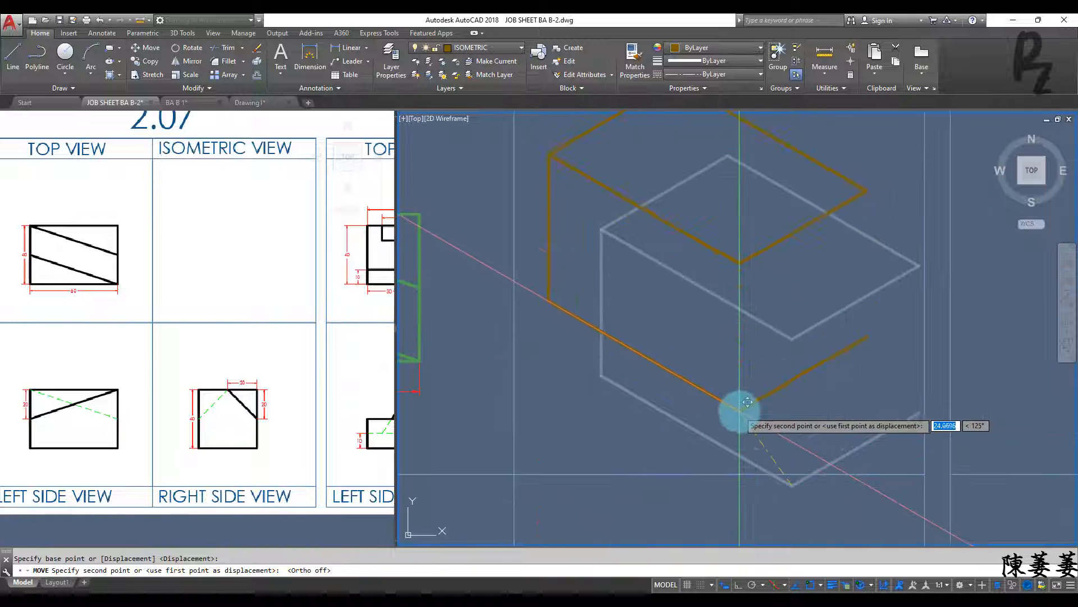
click(788, 404)
key(Escape)
- Copy the left vertical edge to the front and right corners of the top face to close the box
middle_drag(788, 404, 773, 492)
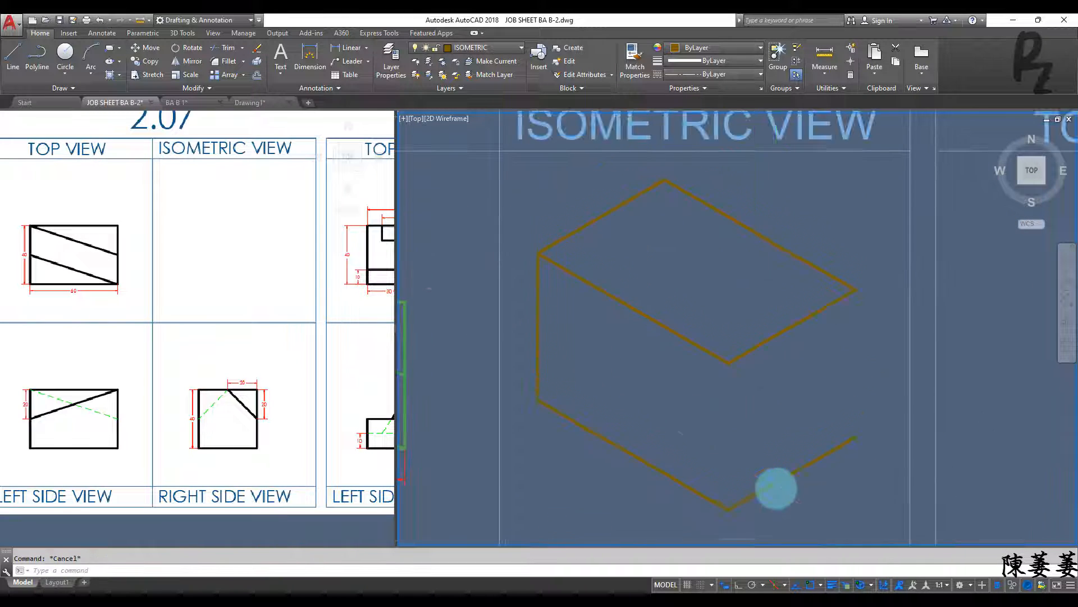
click(557, 355)
click(526, 336)
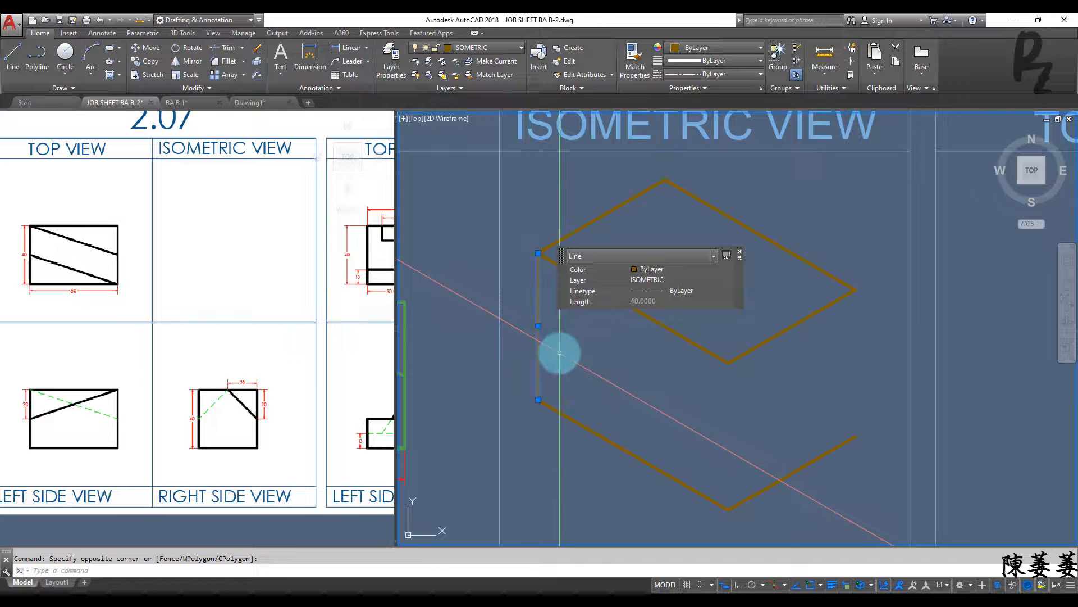
key(Return)
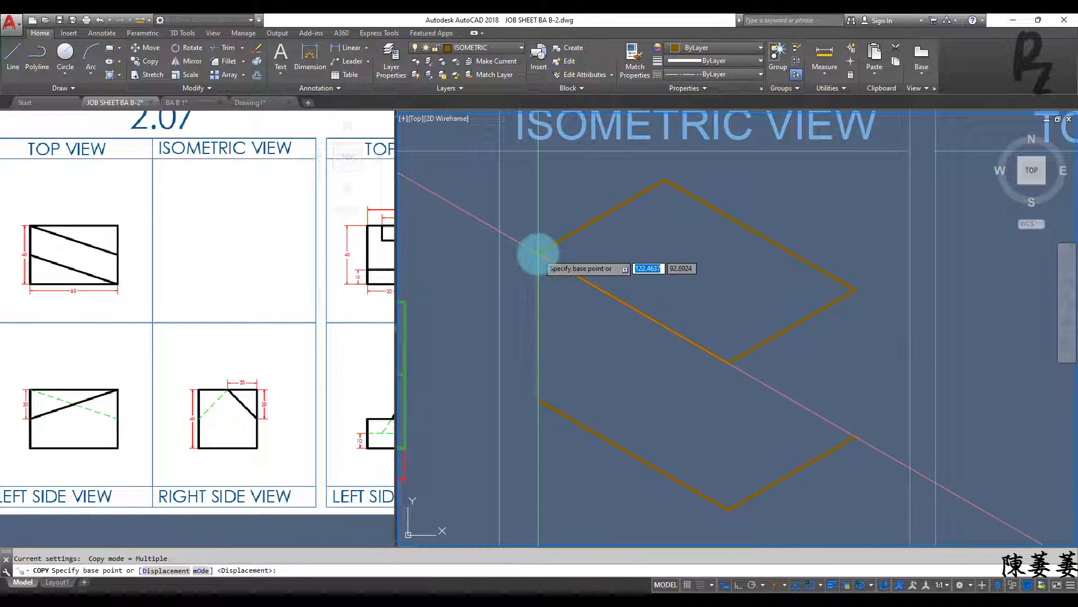
click(539, 253)
click(730, 360)
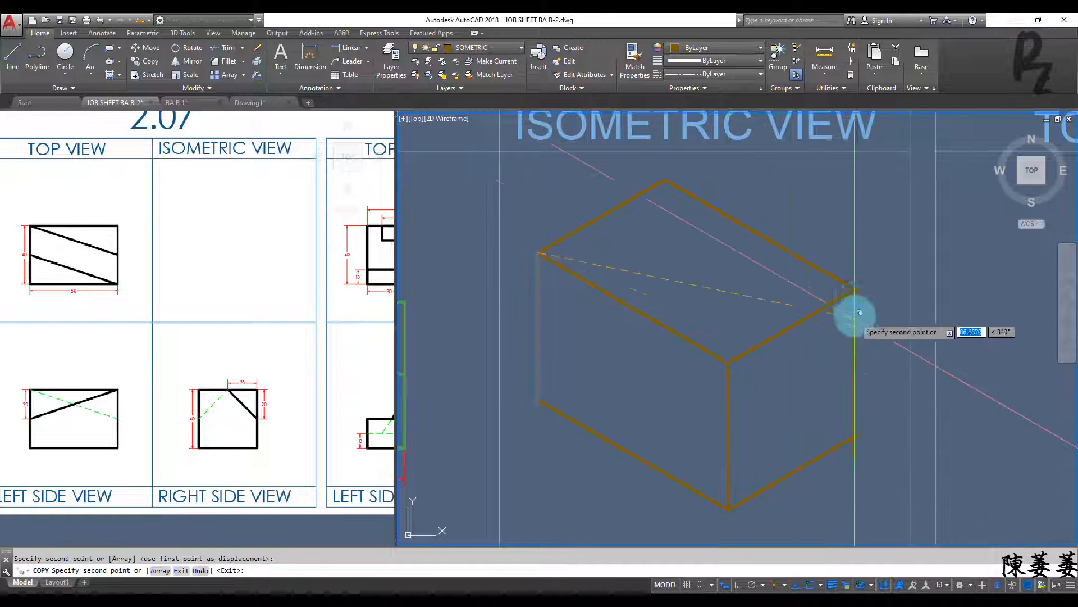
key(Escape)
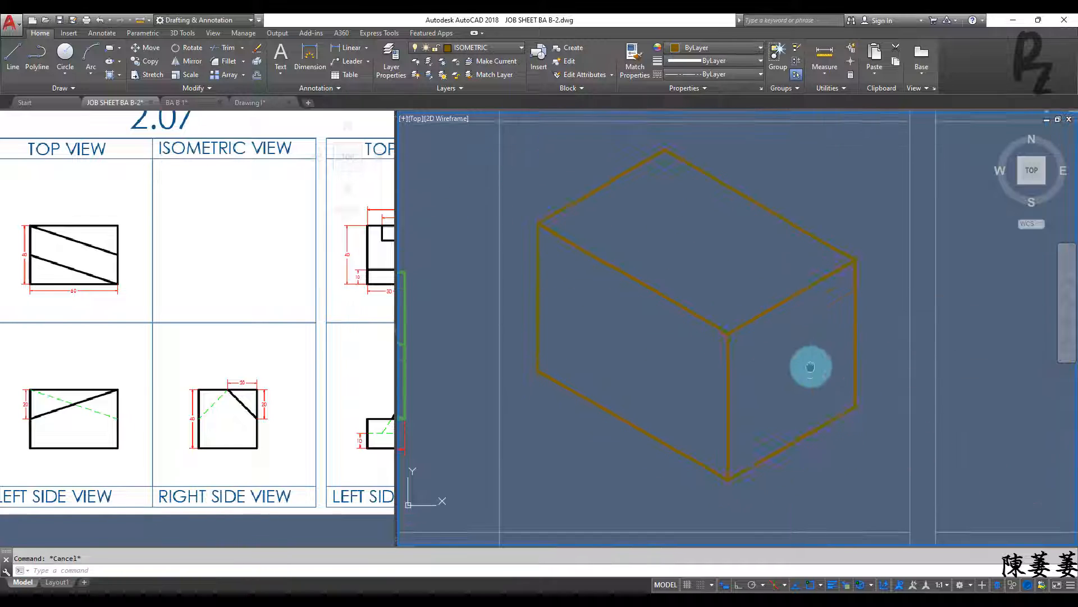
- Draw a line on the top face from the midpoint of its back-left edge to the front corner
scroll(809, 367, down, 2)
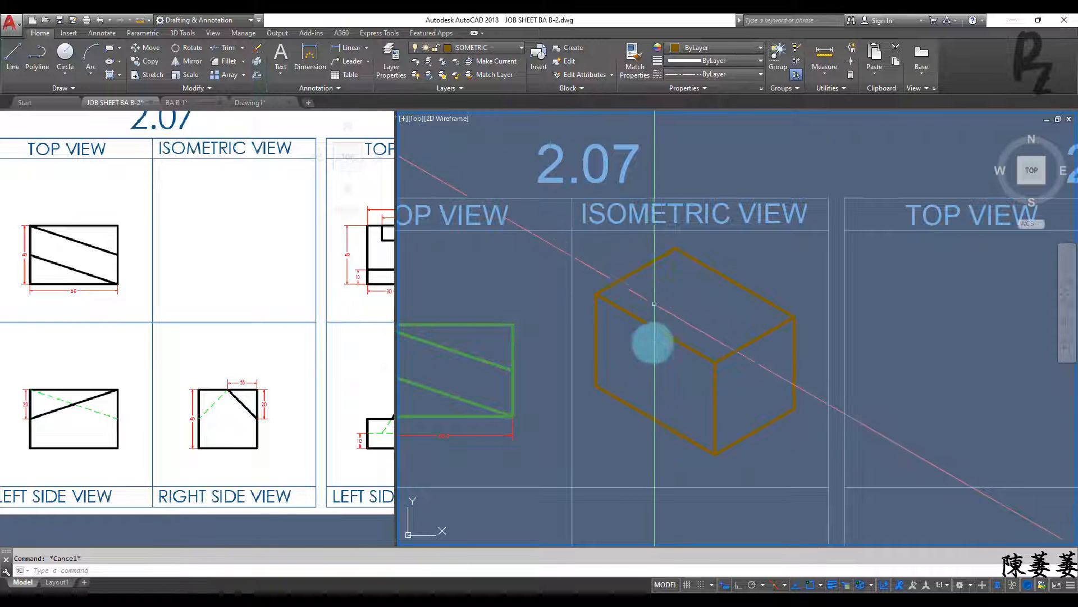
text(l)
key(Return)
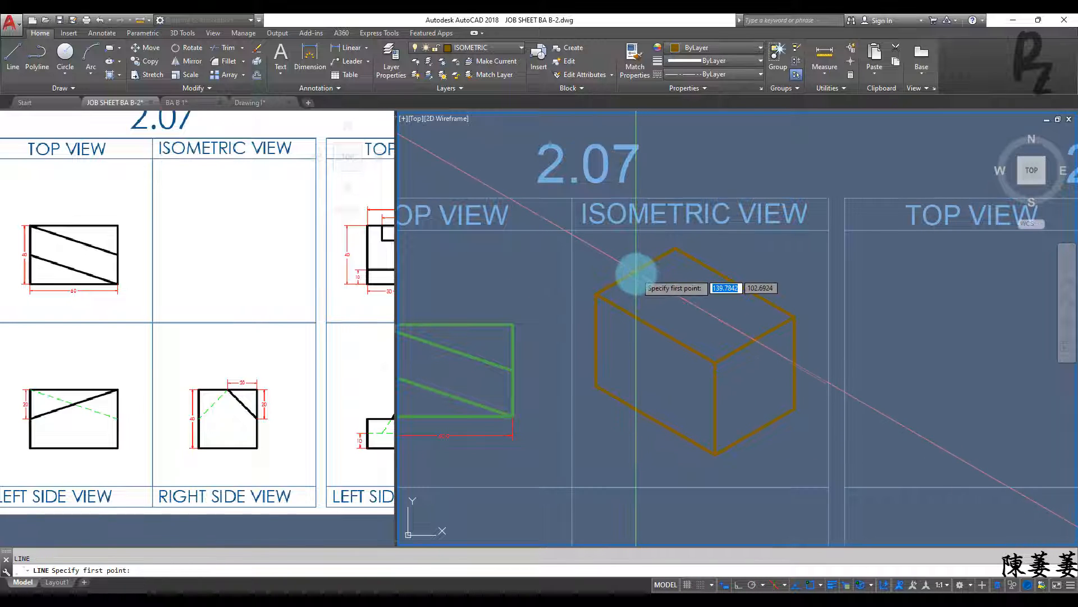
click(637, 272)
click(715, 360)
key(Return)
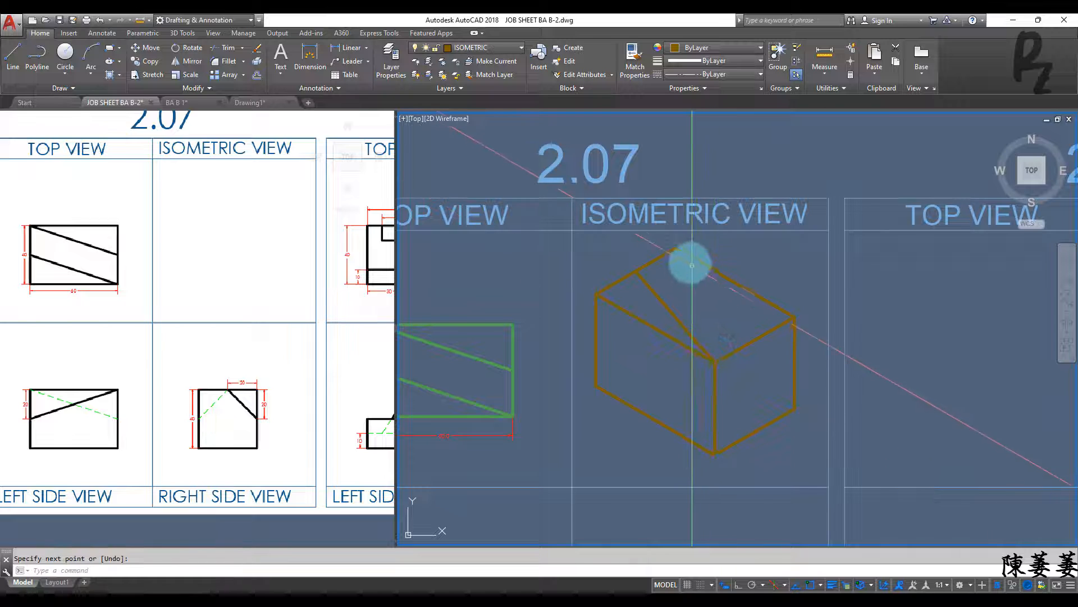
- Draw a line on the top face from the back corner to the midpoint of its front-right edge
key(Return)
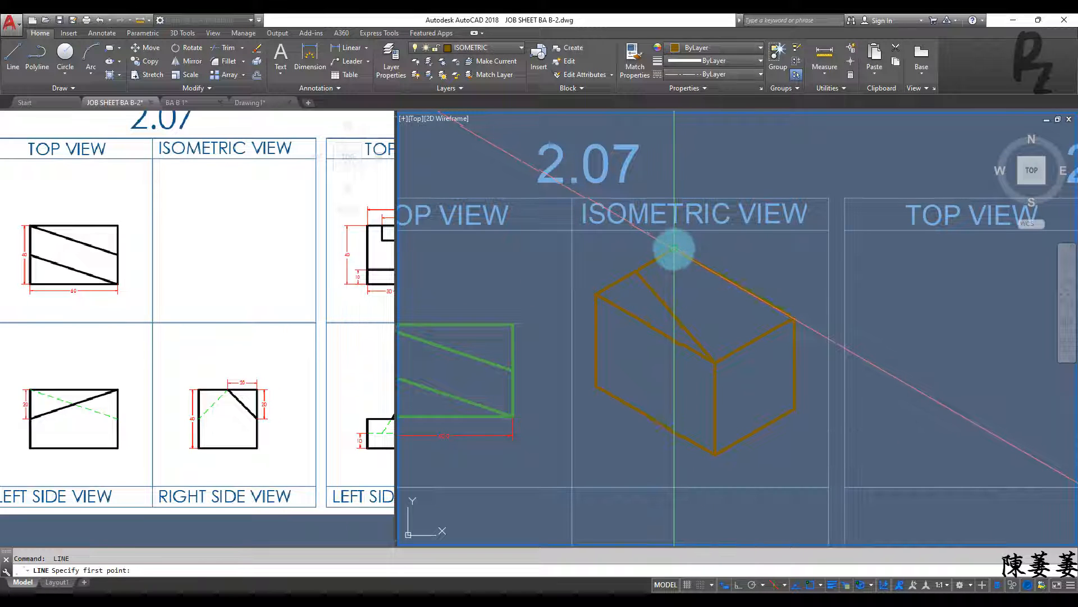
click(676, 248)
click(752, 339)
key(Escape)
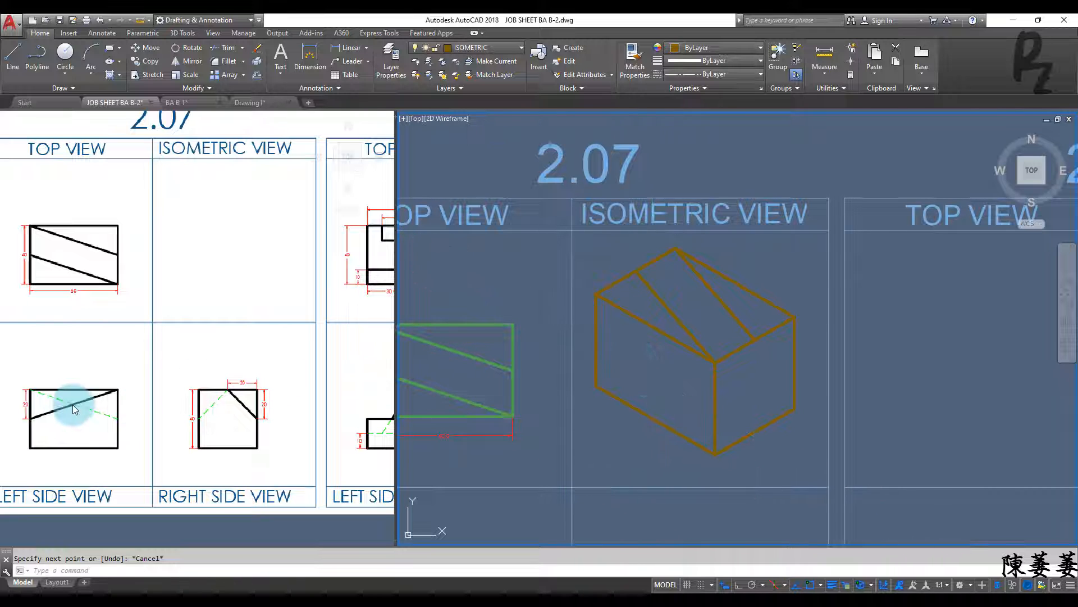
- Draw a line from the midpoint of the box's left vertical edge to the top face's front corner
key(Return)
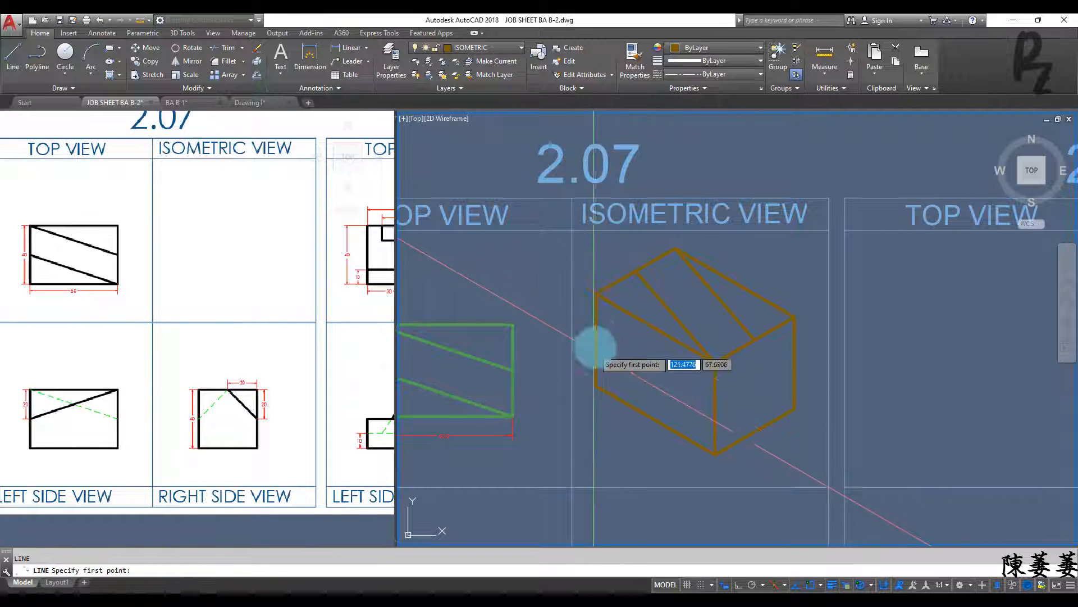
click(596, 339)
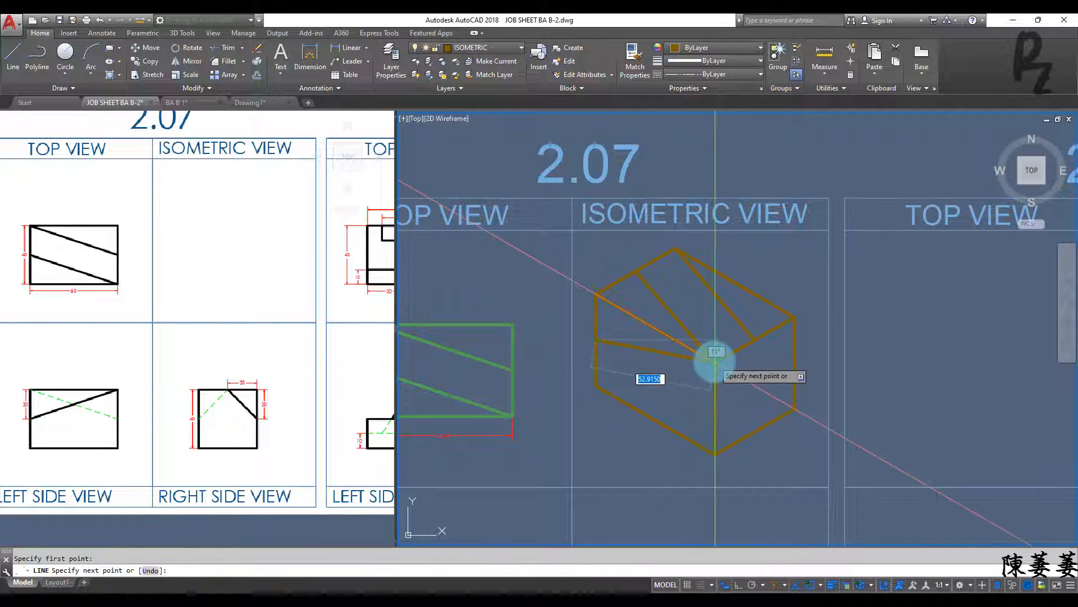
key(Escape)
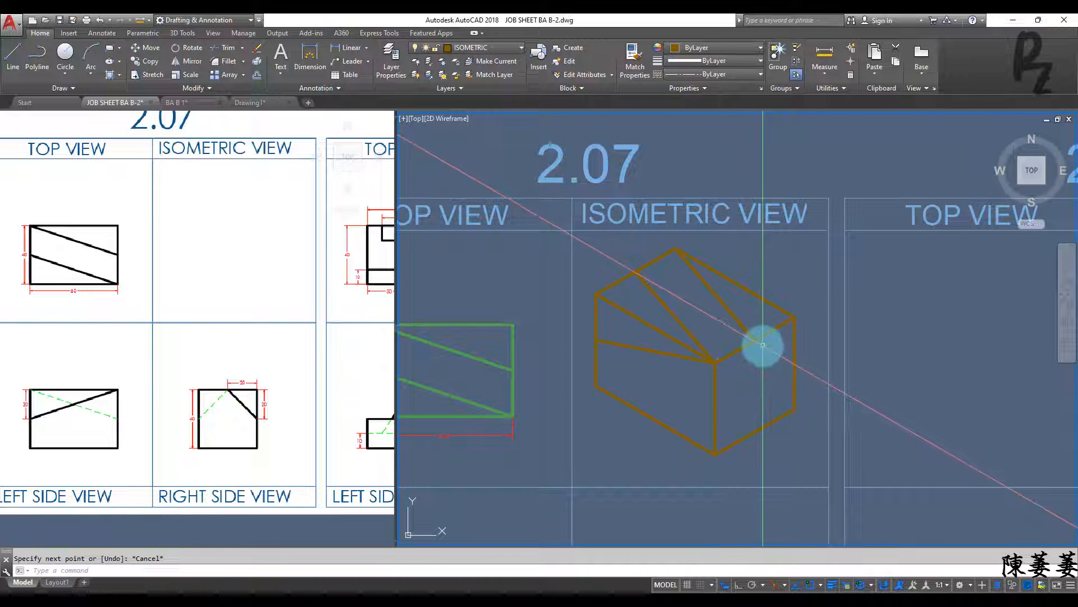
- Draw connected lines from the top front-right edge's midpoint to the right vertical edge's midpoint and on to the back corner
key(Return)
click(755, 338)
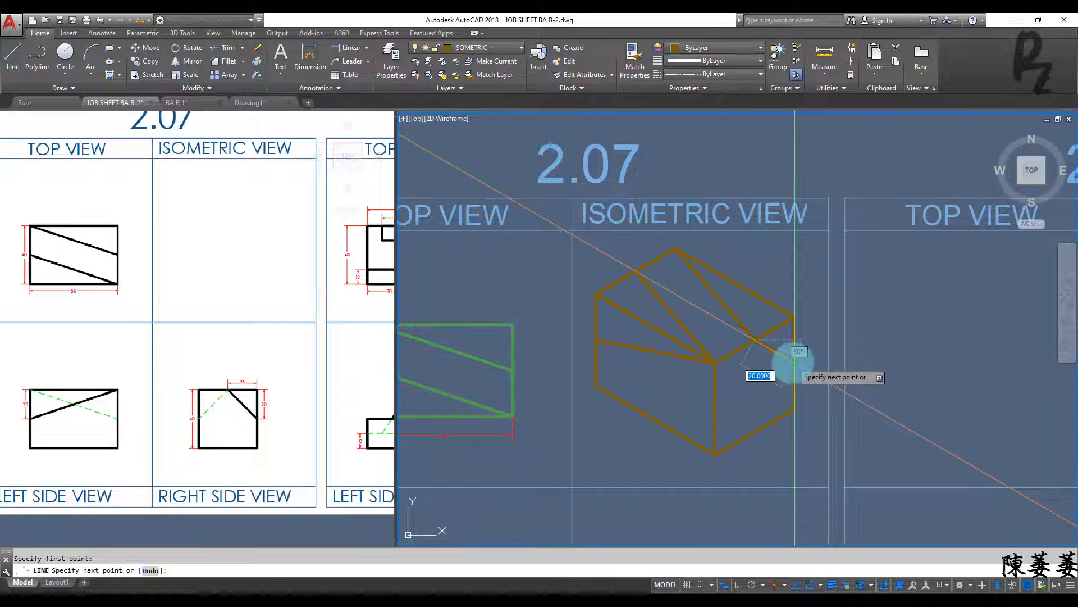
click(794, 364)
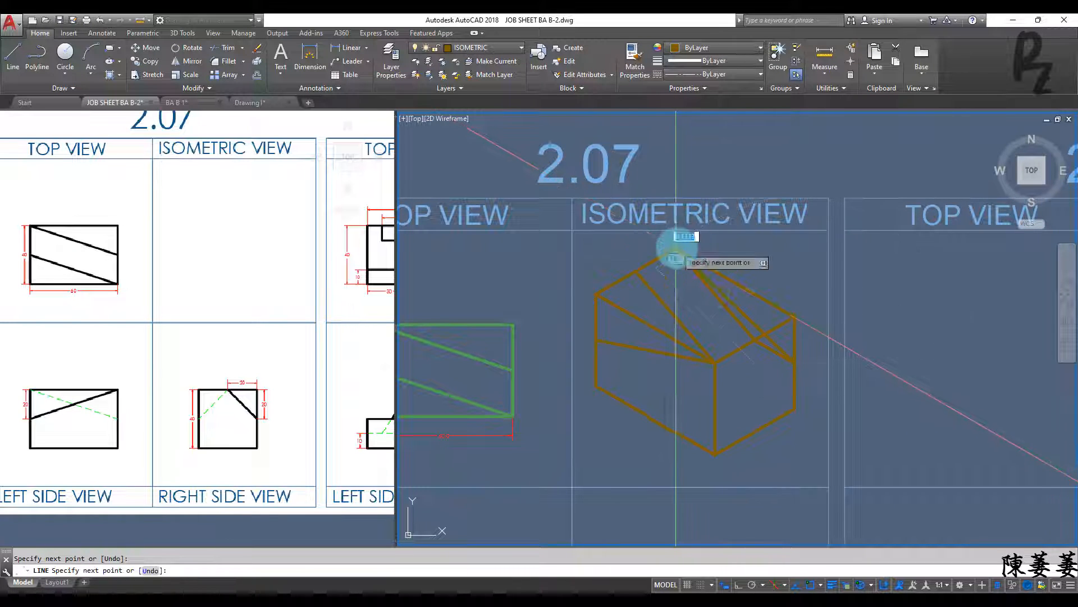
click(676, 247)
key(Return)
- Draw a line from the left vertical edge's midpoint to the midpoint of the top face's back-left edge
key(Return)
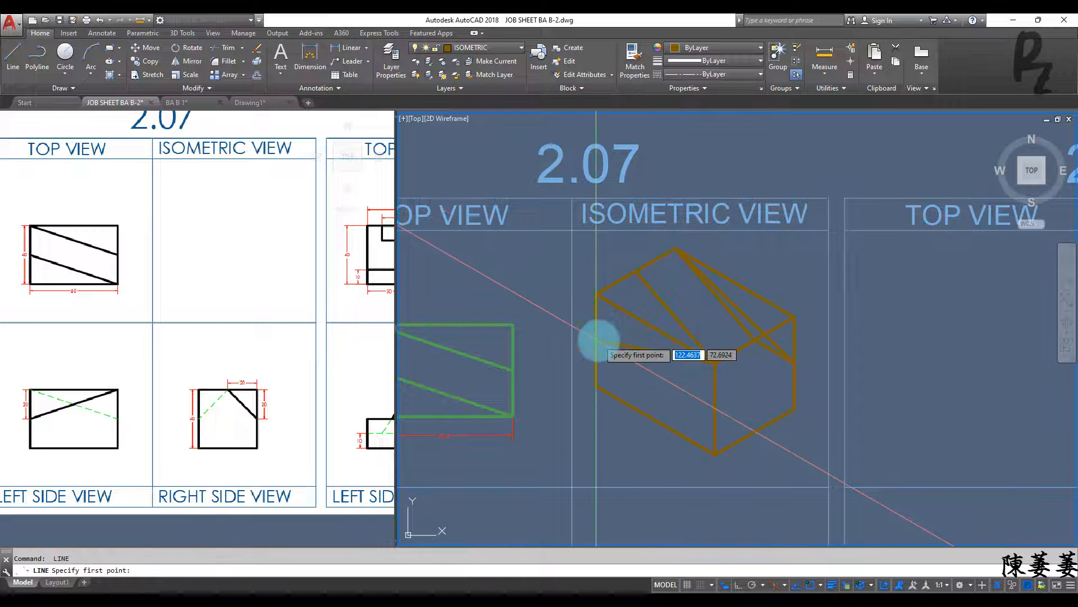
click(597, 340)
click(635, 270)
key(Escape)
key(Escape)
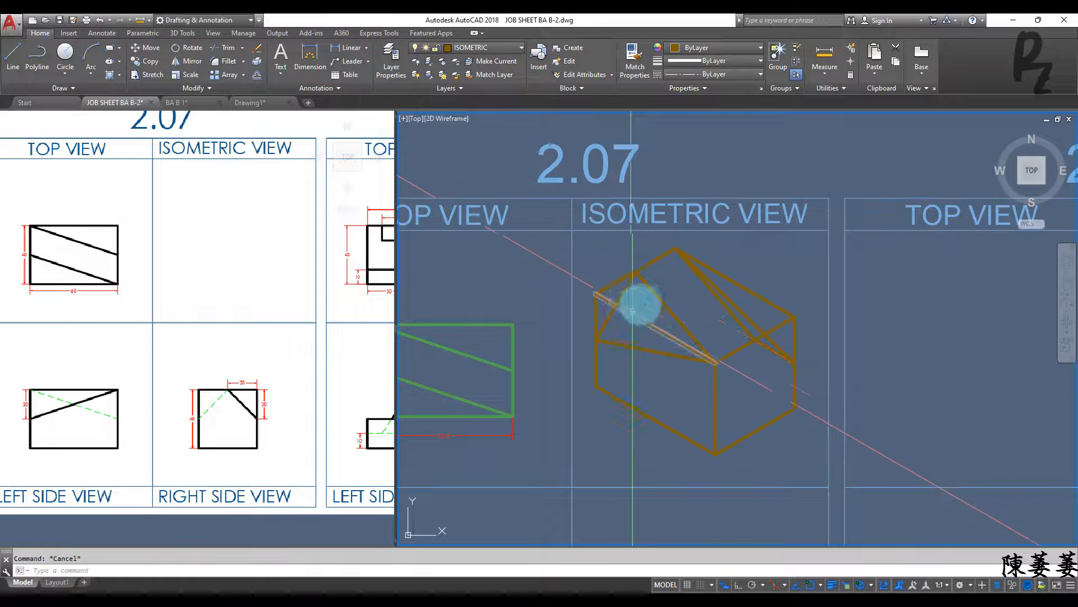
- Trim the edge pieces beyond the sloped cuts at the box's upper left and upper right corners
key(Return)
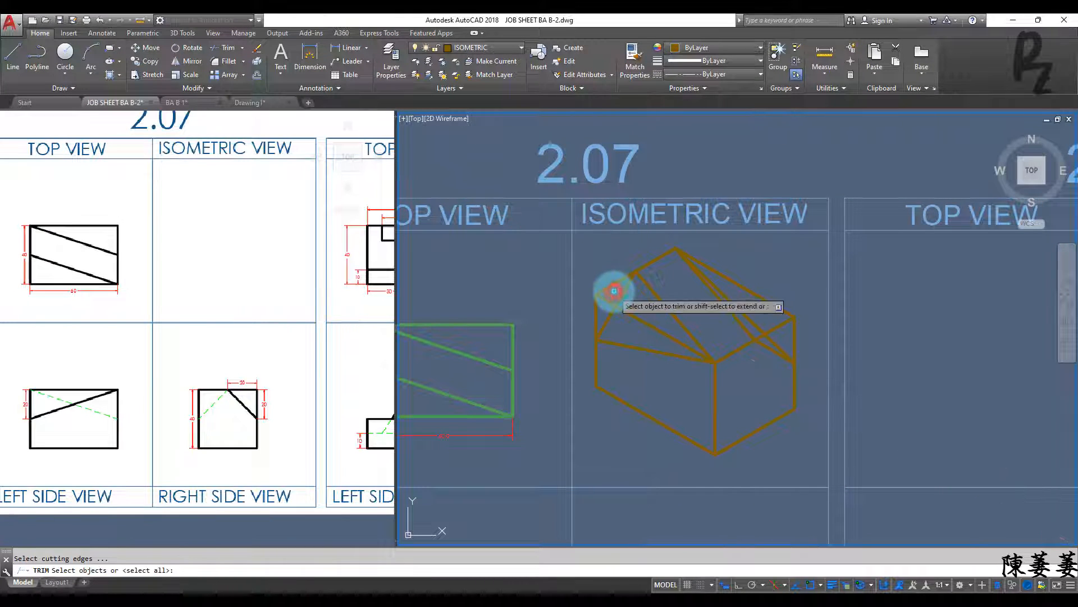
click(603, 314)
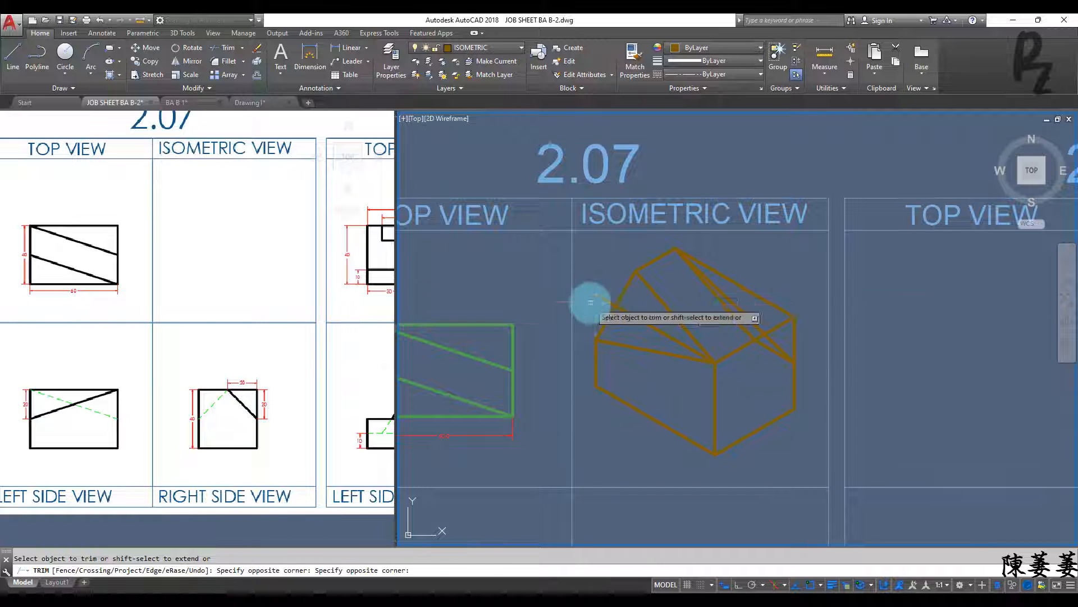
click(588, 303)
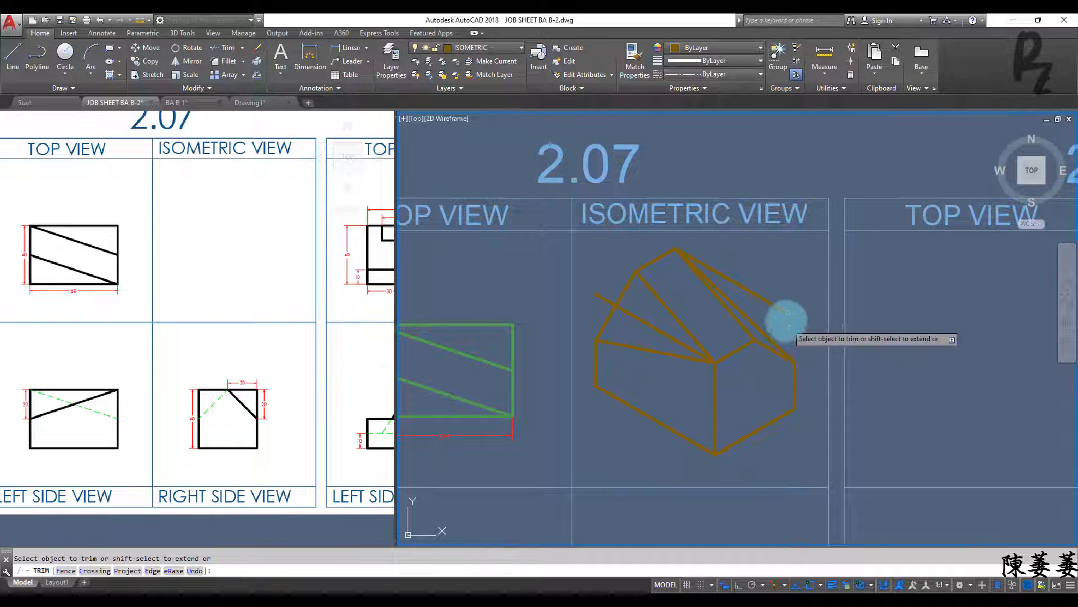
key(Escape)
- Erase the two leftover long edges of the original top face
click(786, 295)
click(768, 306)
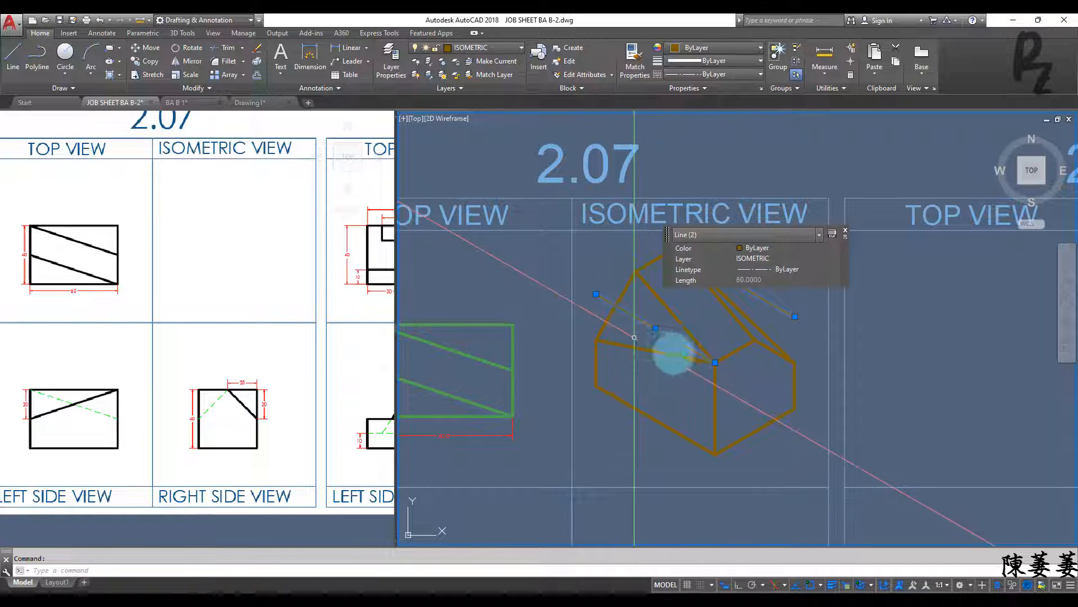
key(Delete)
- Zoom to a window around exercise 2.07 to review all four finished views together
middle_drag(677, 381, 803, 351)
scroll(803, 351, down, 2)
middle_drag(801, 421, 760, 347)
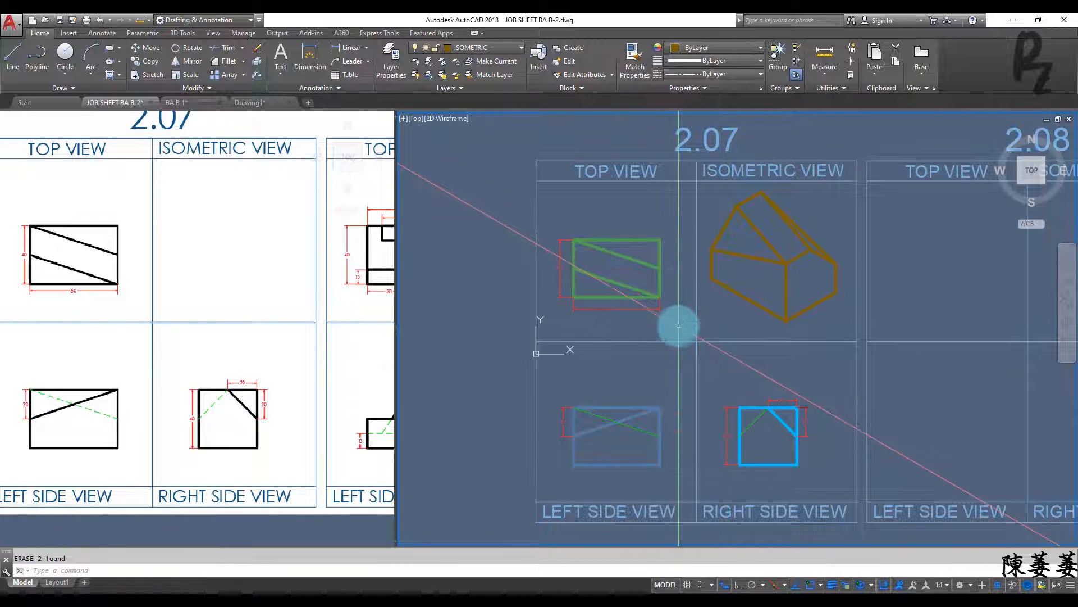
text(z)
key(Return)
click(530, 121)
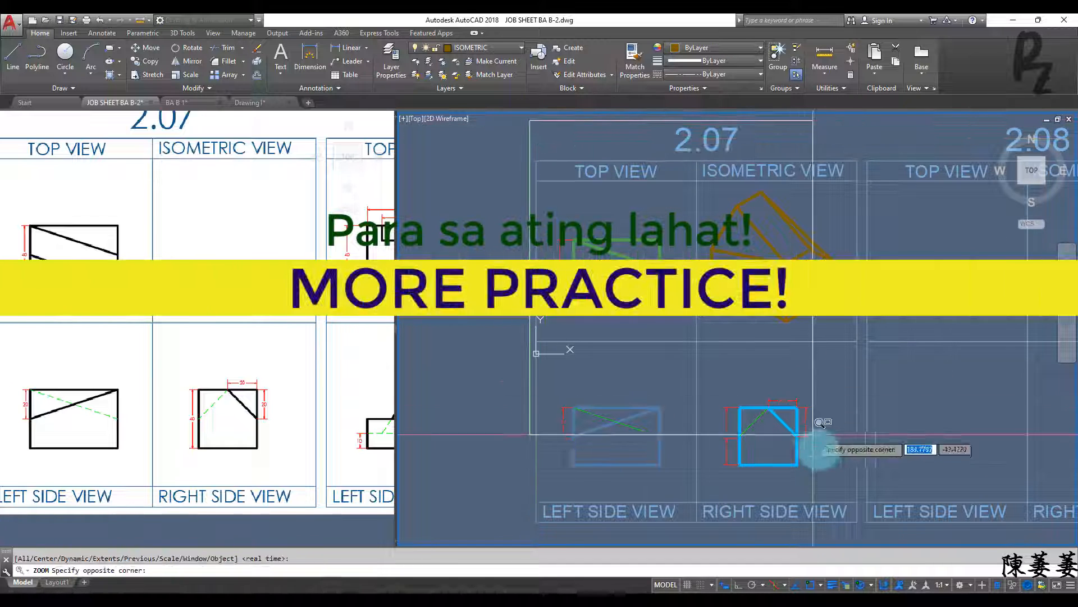
click(860, 531)
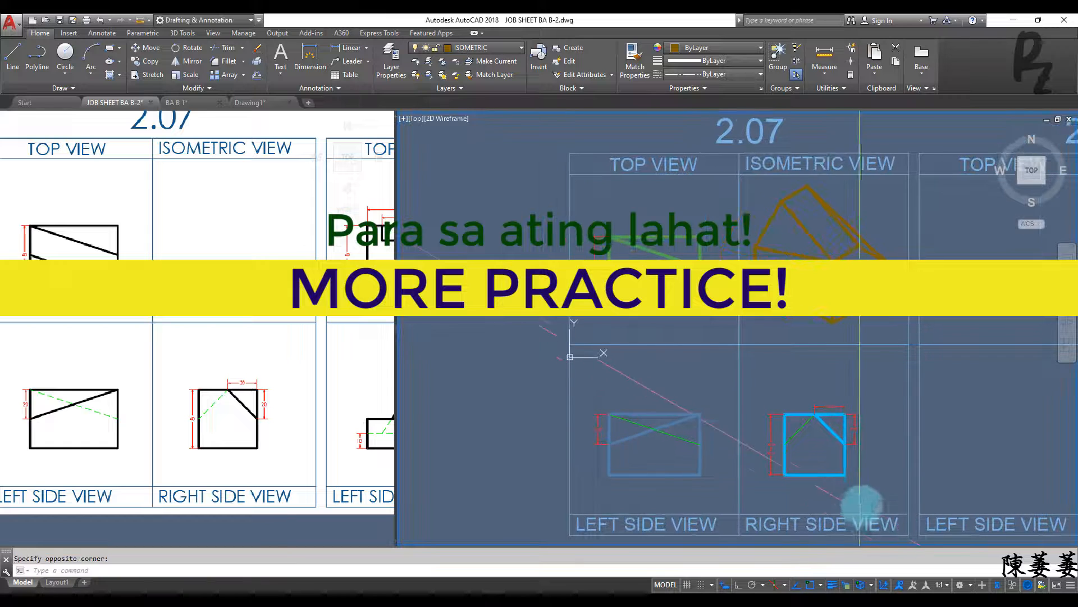
mouse_move(855, 499)
middle_down()
mouse_move(807, 481)
mouse_move(782, 494)
middle_up()
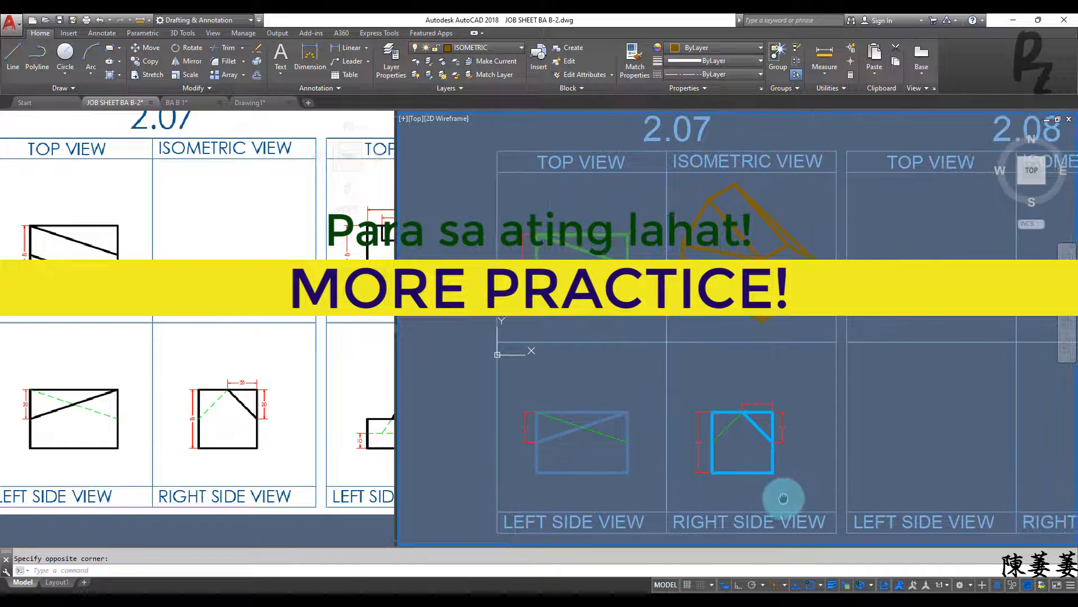